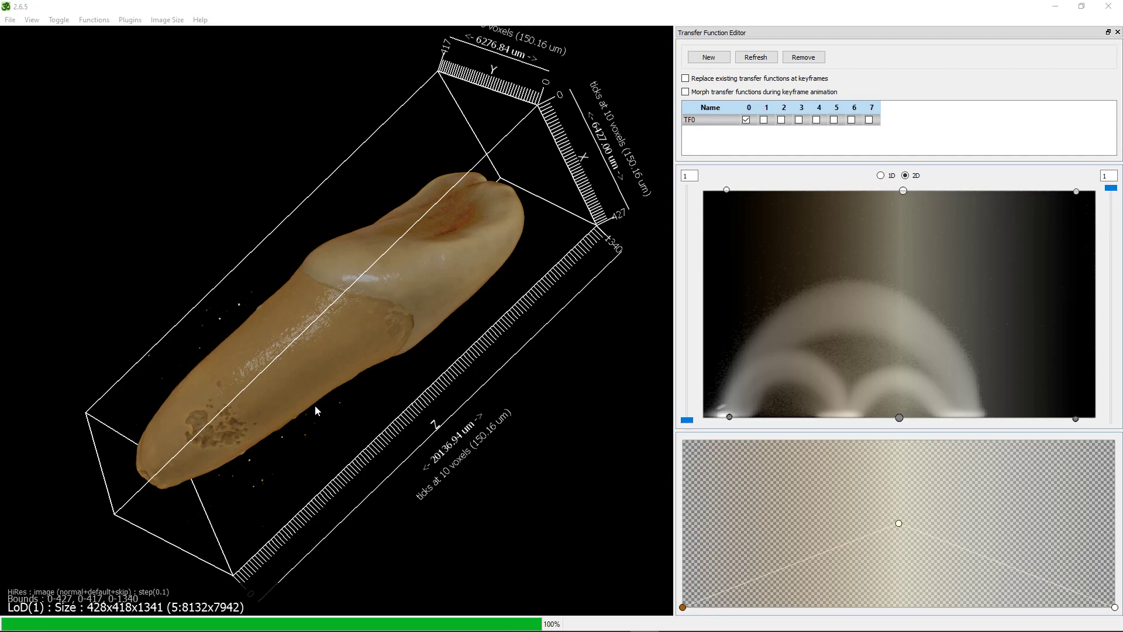
Rotate the tooth diagonally, then lower the opacity peak and raise it back to full opacity
left_click_drag(314, 405, 413, 462)
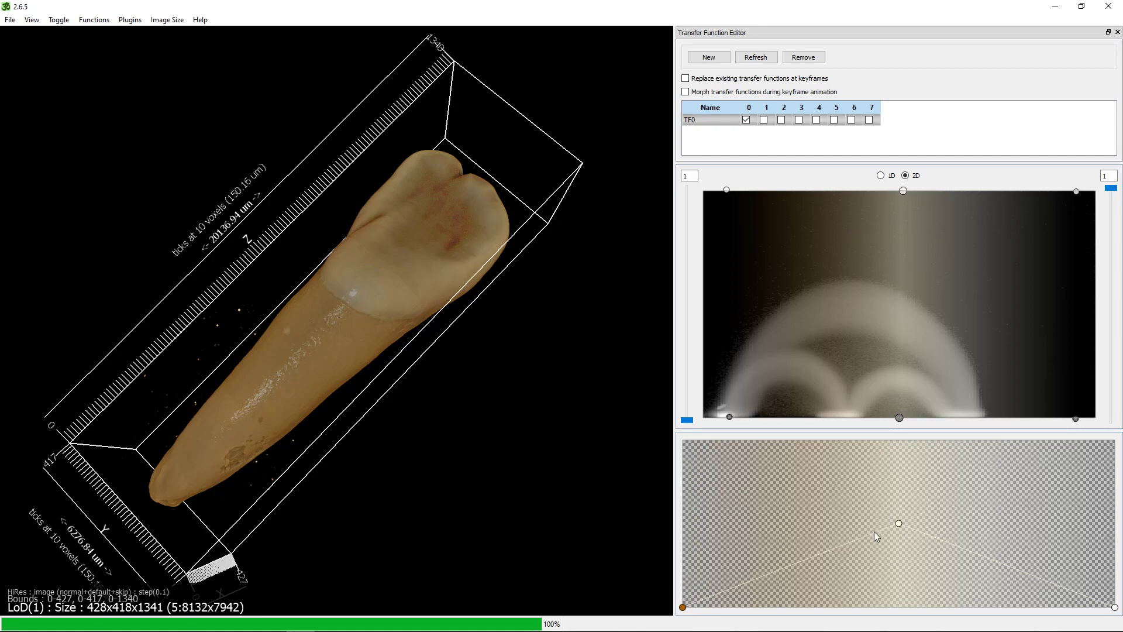
left_click_drag(899, 525, 901, 588)
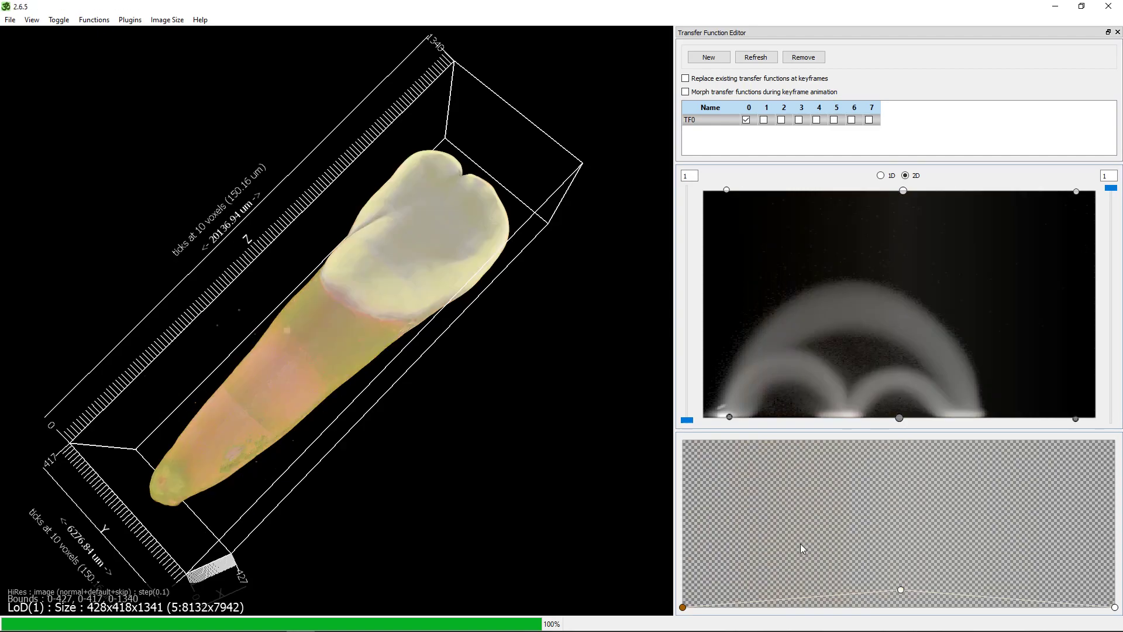
left_click_drag(632, 462, 501, 456)
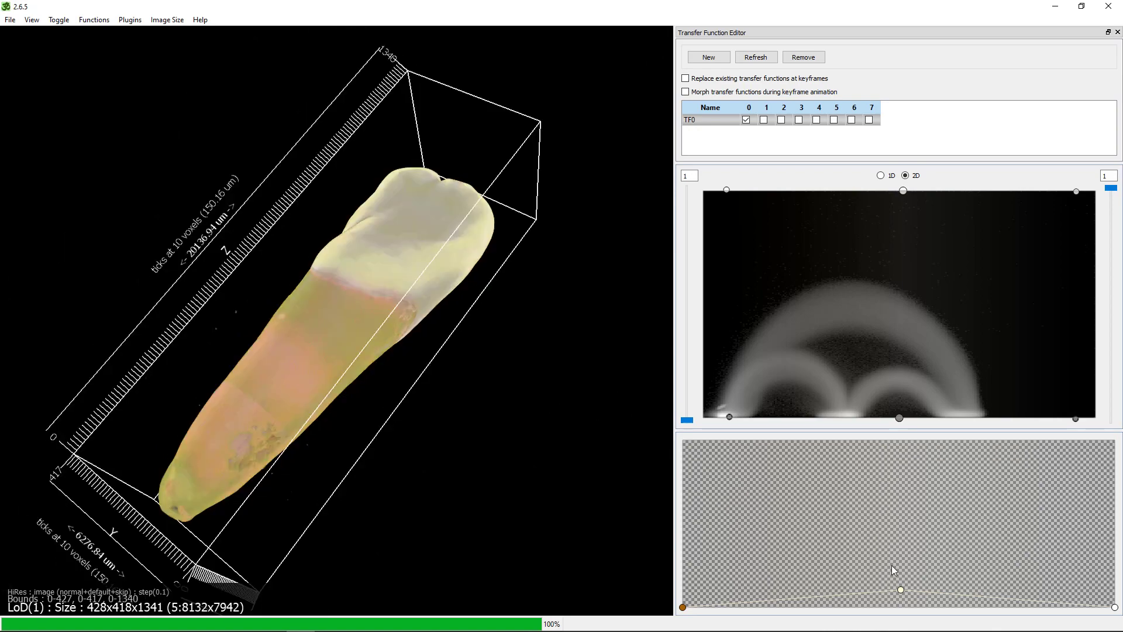
left_click_drag(901, 590, 895, 512)
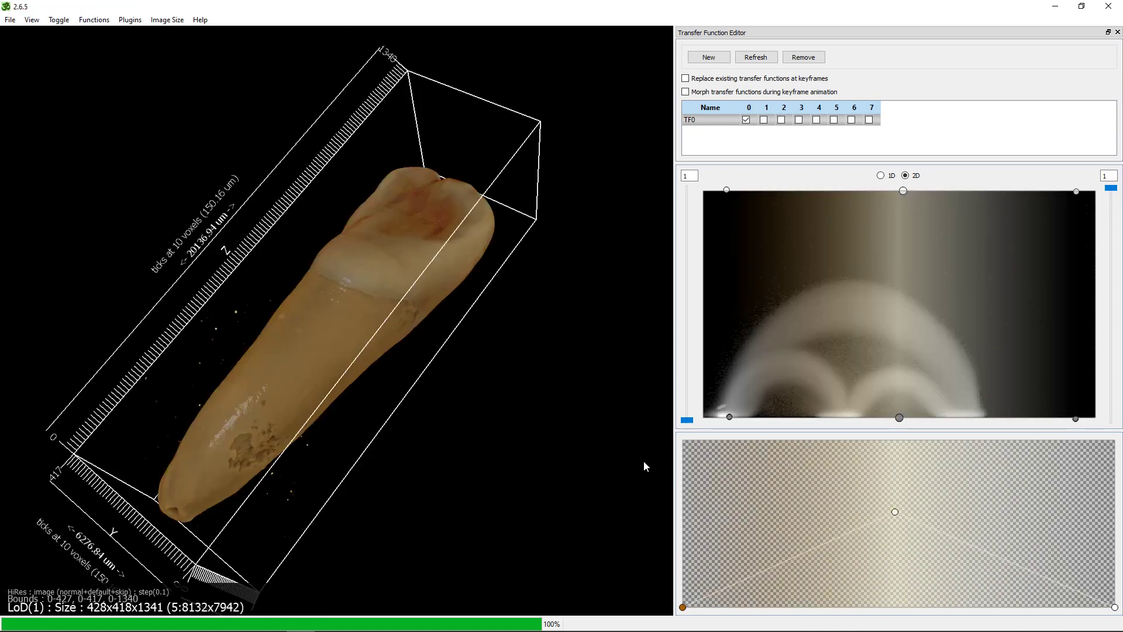
Recolour the peak control point bright green, then change it to light orange
double_click(895, 512)
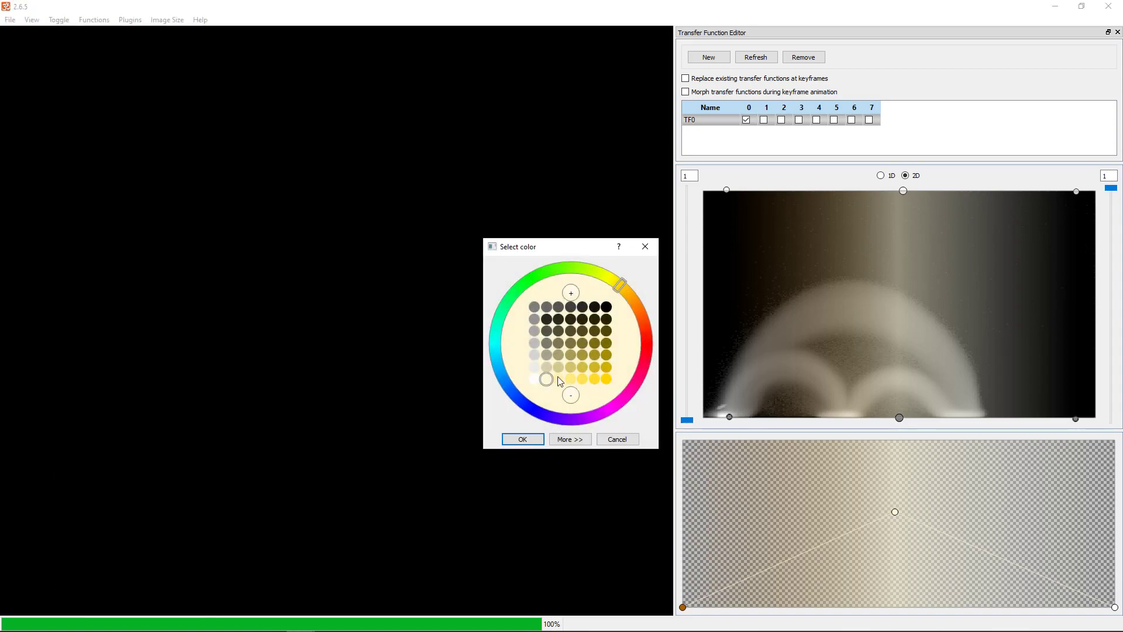
left_click(511, 297)
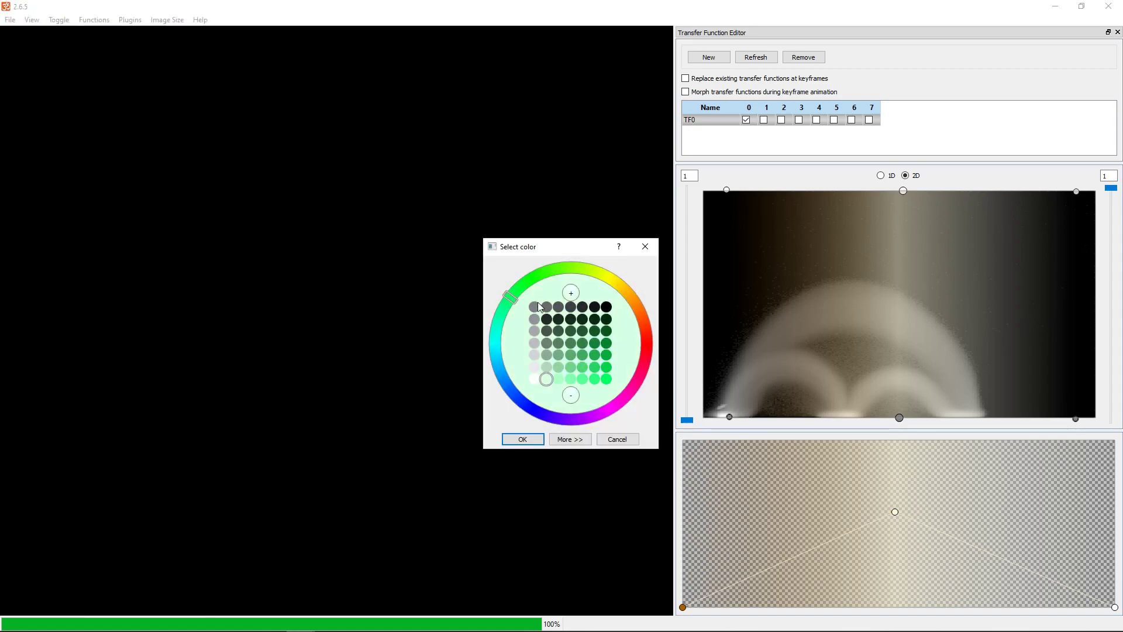
left_click(607, 379)
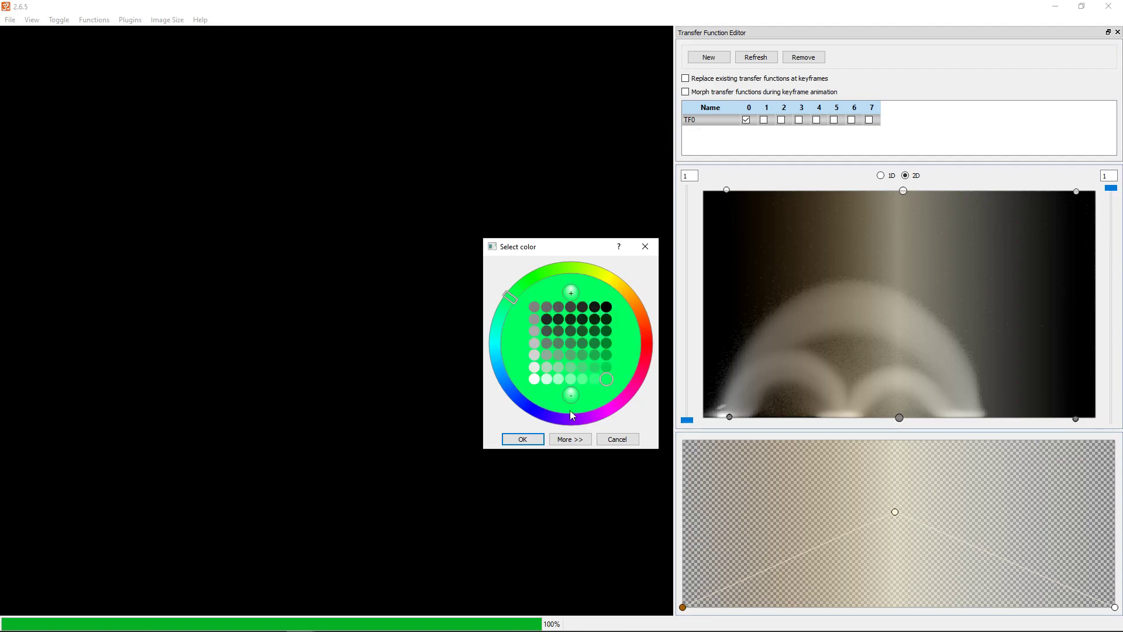
left_click(522, 439)
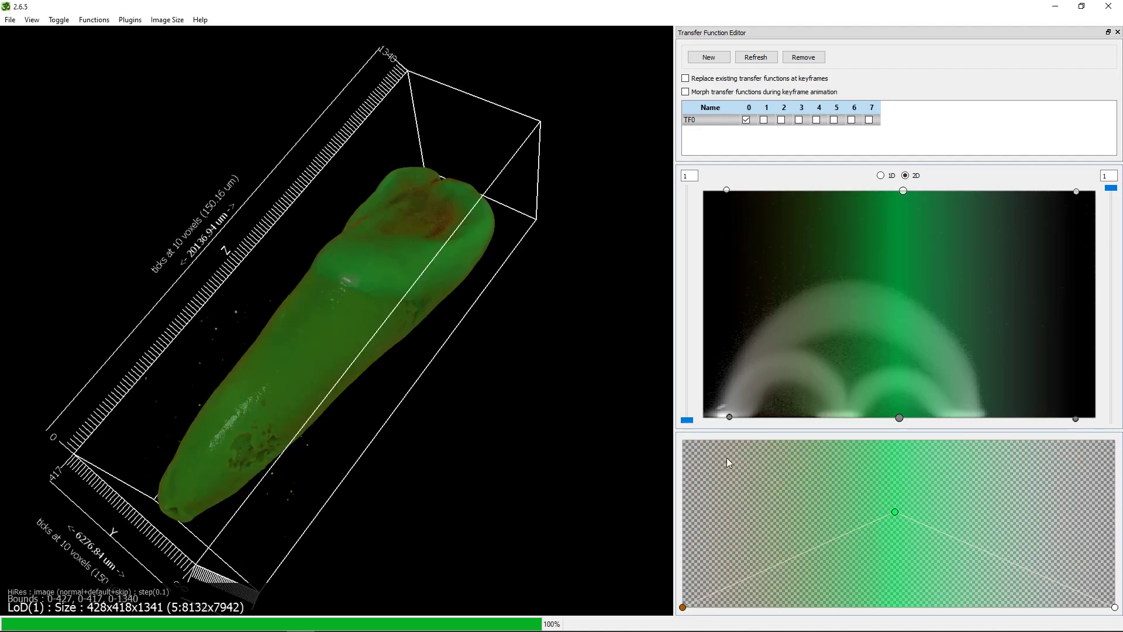
double_click(896, 512)
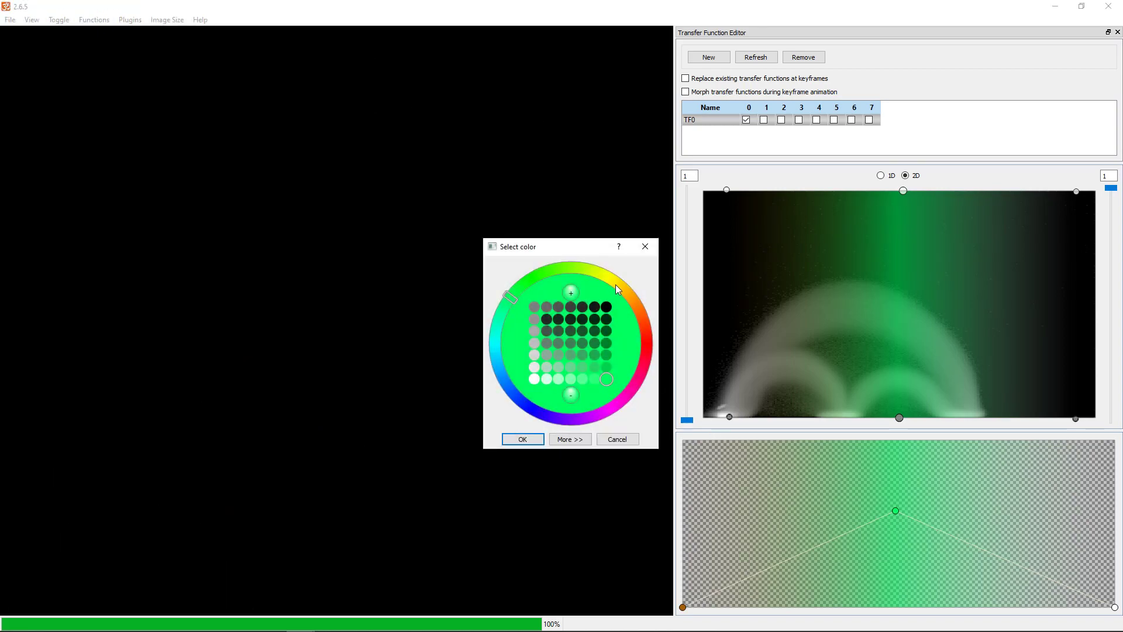
left_click_drag(616, 284, 630, 303)
left_click(570, 379)
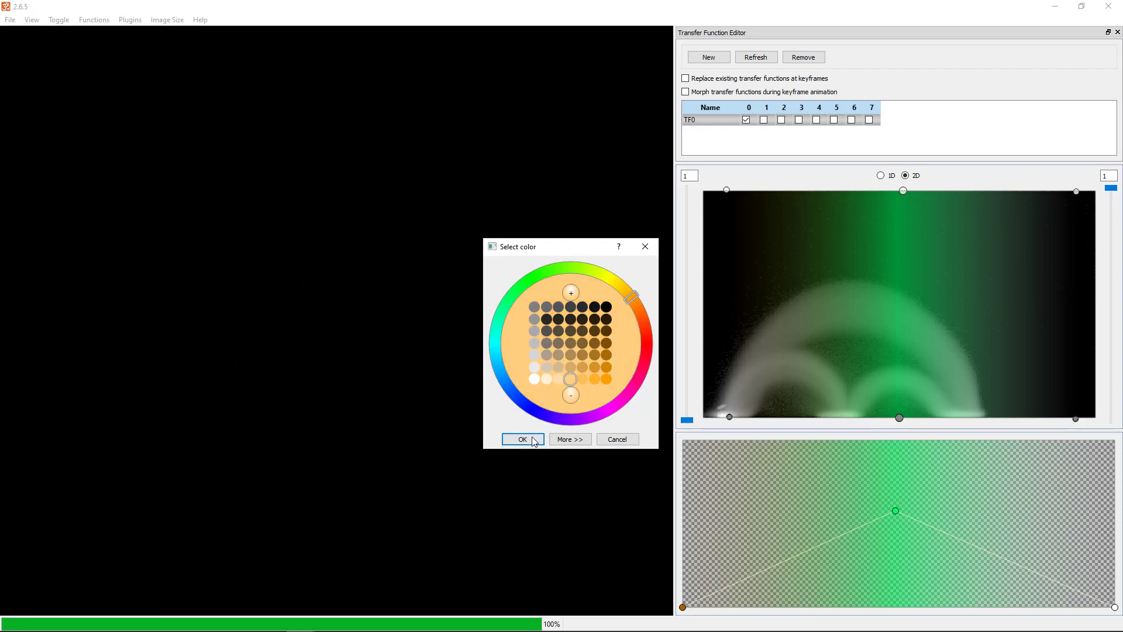
left_click(522, 439)
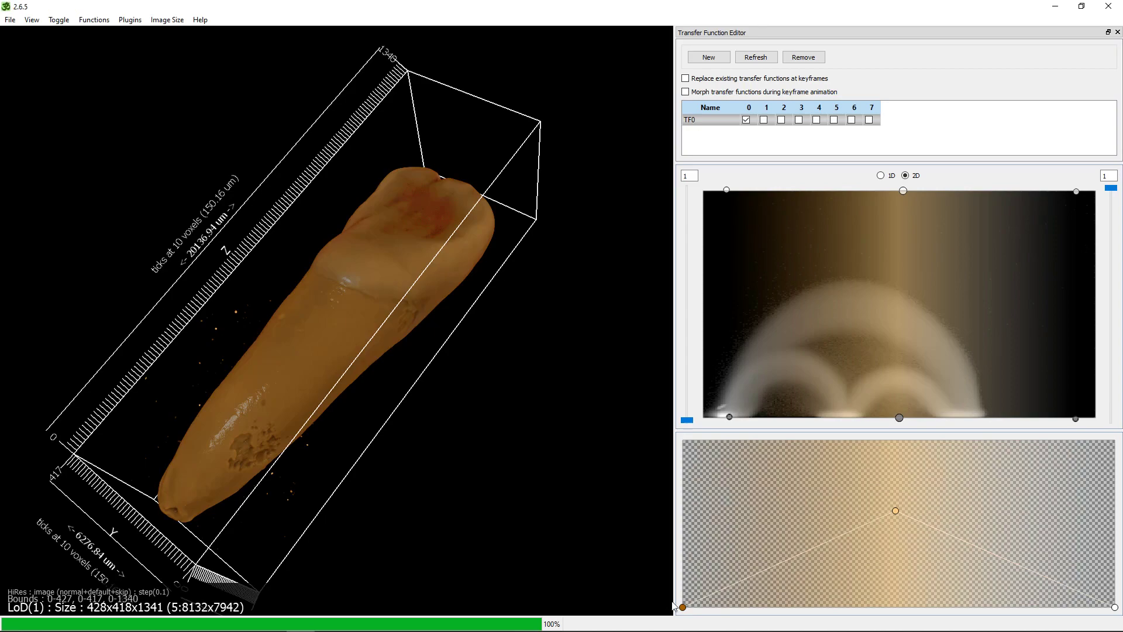
Colour the bottom-left point pale peach and the centre peak point pale yellow
double_click(683, 607)
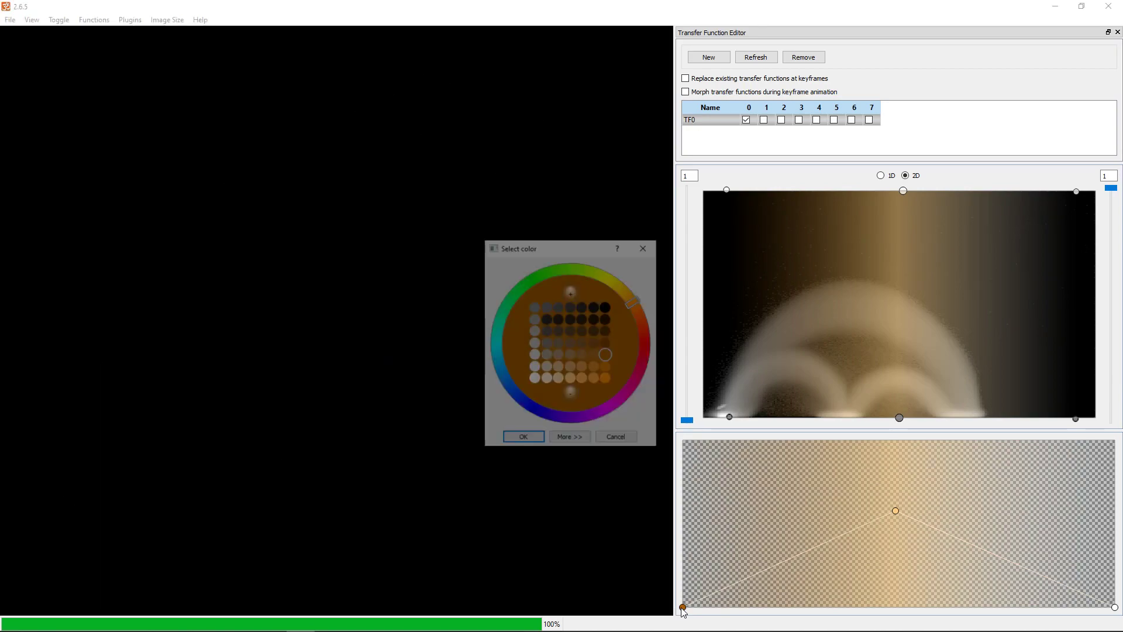
left_click(546, 379)
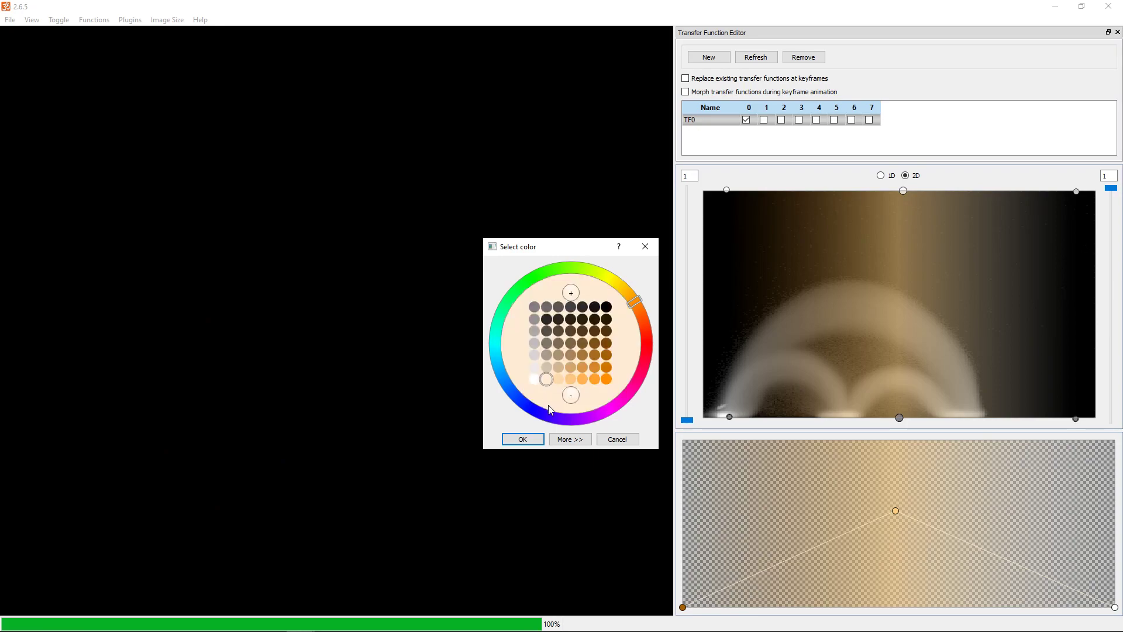
left_click(522, 439)
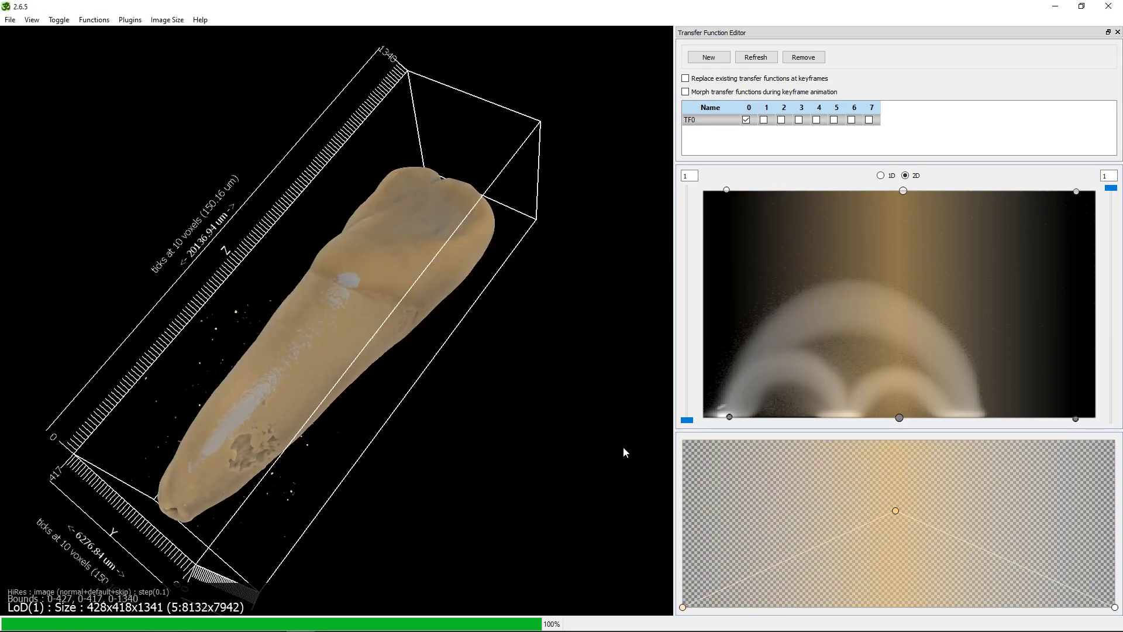
double_click(896, 511)
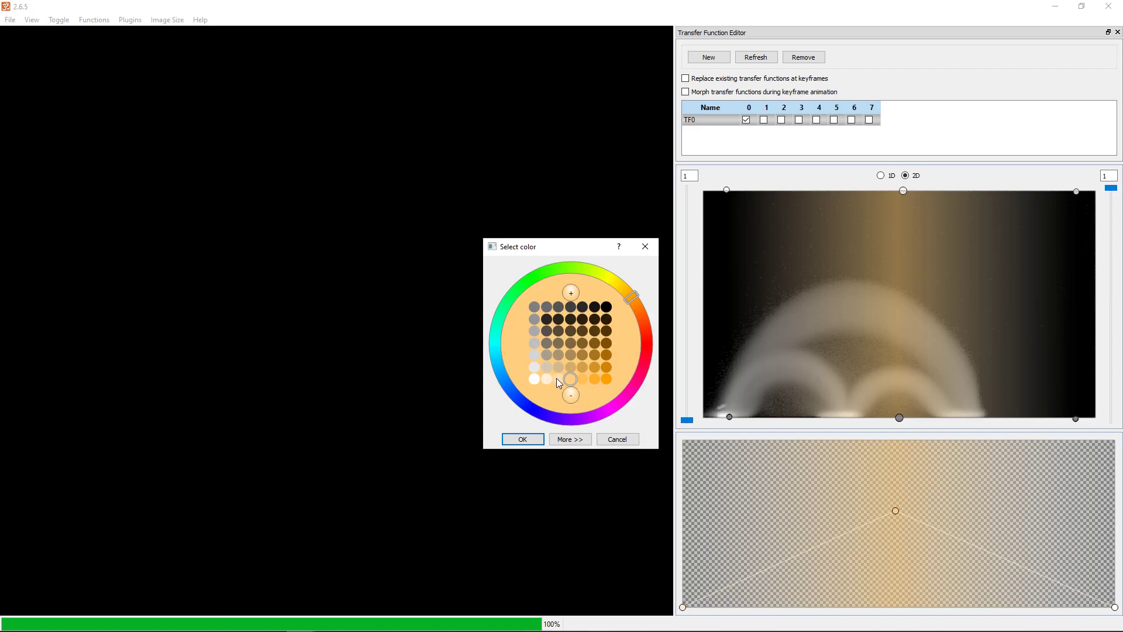
left_click(557, 379)
left_click_drag(635, 299, 618, 285)
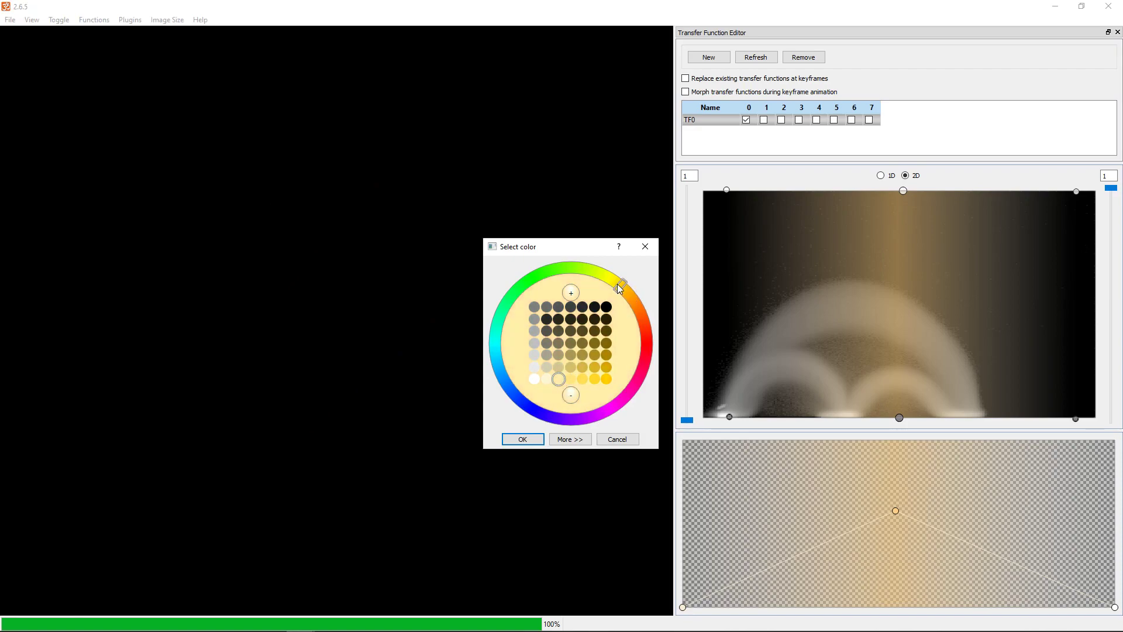
left_click(526, 439)
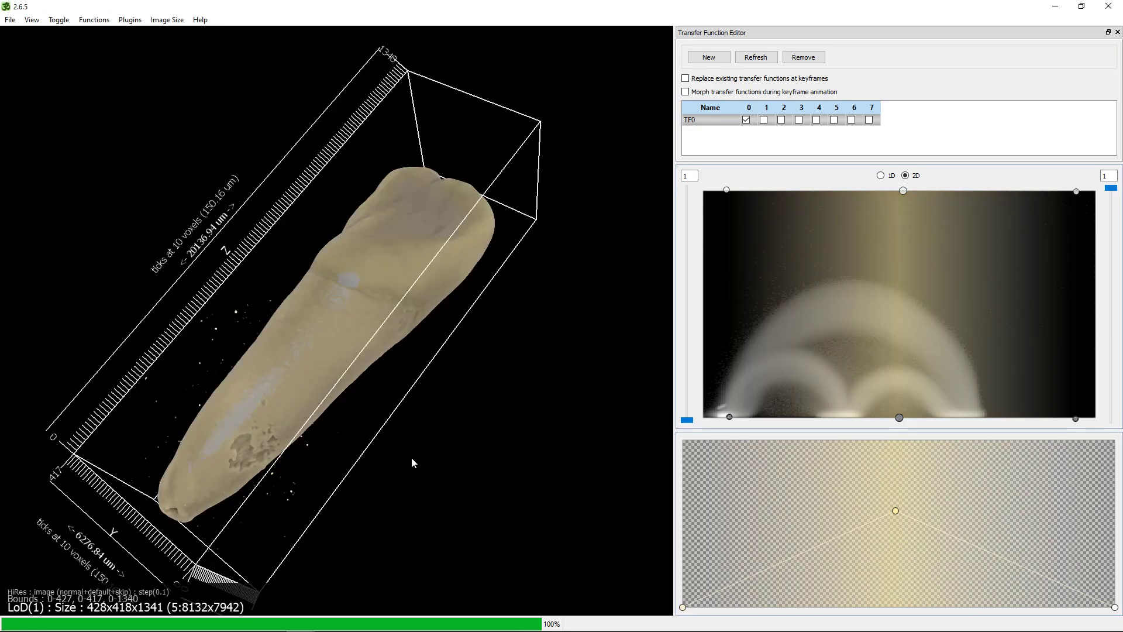
Rotate the tooth and zoom in so it fills more of the viewer
left_click_drag(413, 459, 439, 502)
scroll(364, 494, "up", 5)
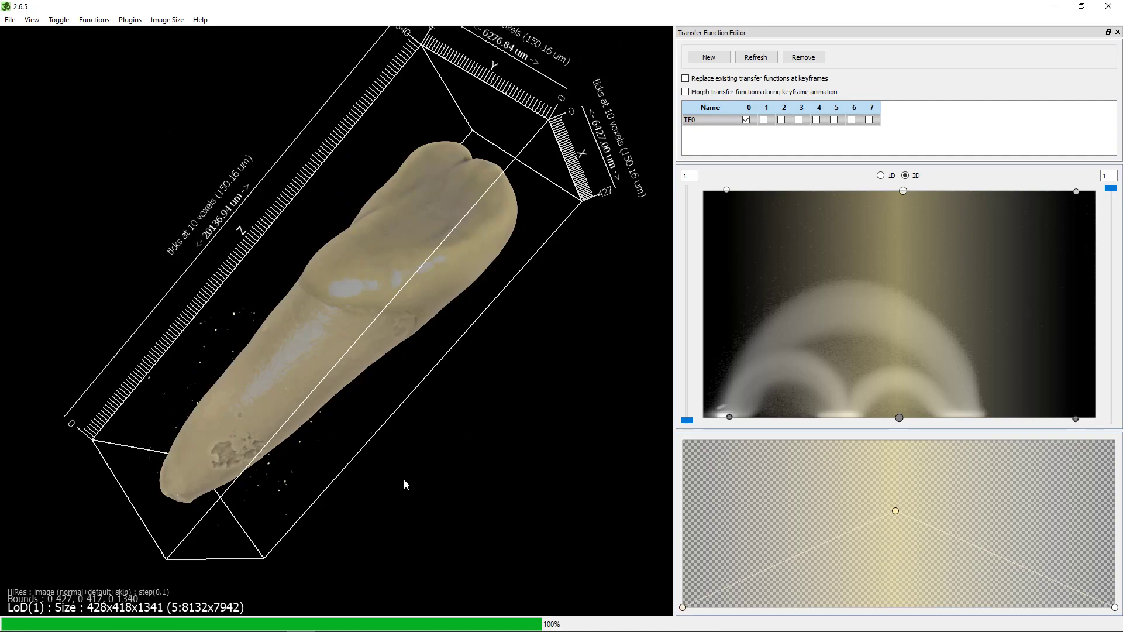
left_click_drag(447, 370, 472, 423)
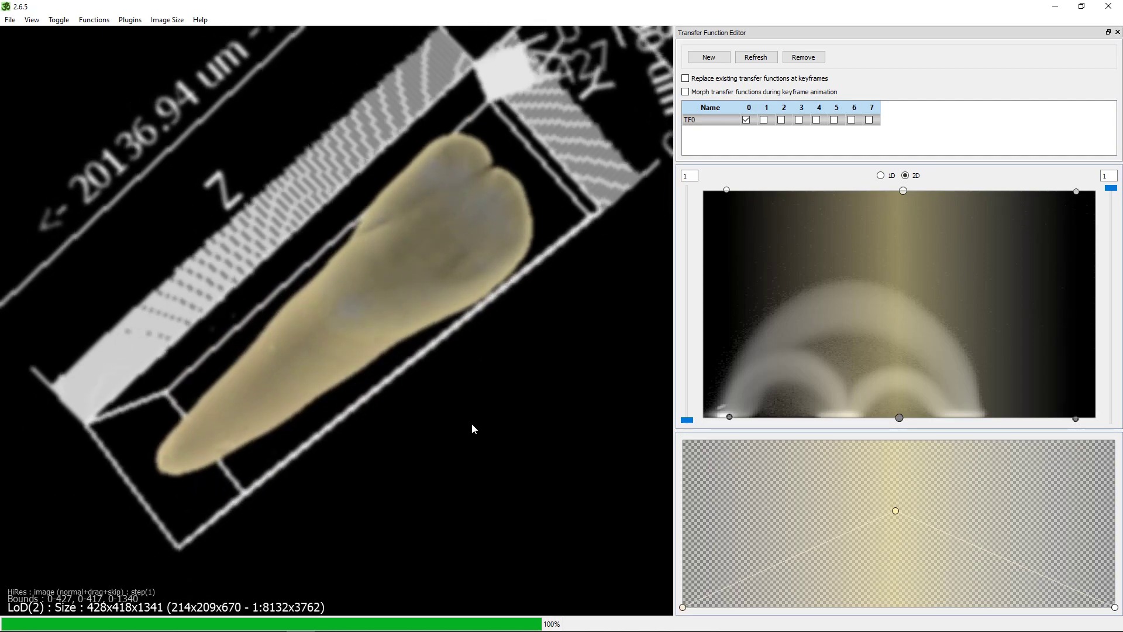
left_click_drag(456, 469, 403, 426)
left_click_drag(550, 214, 569, 233)
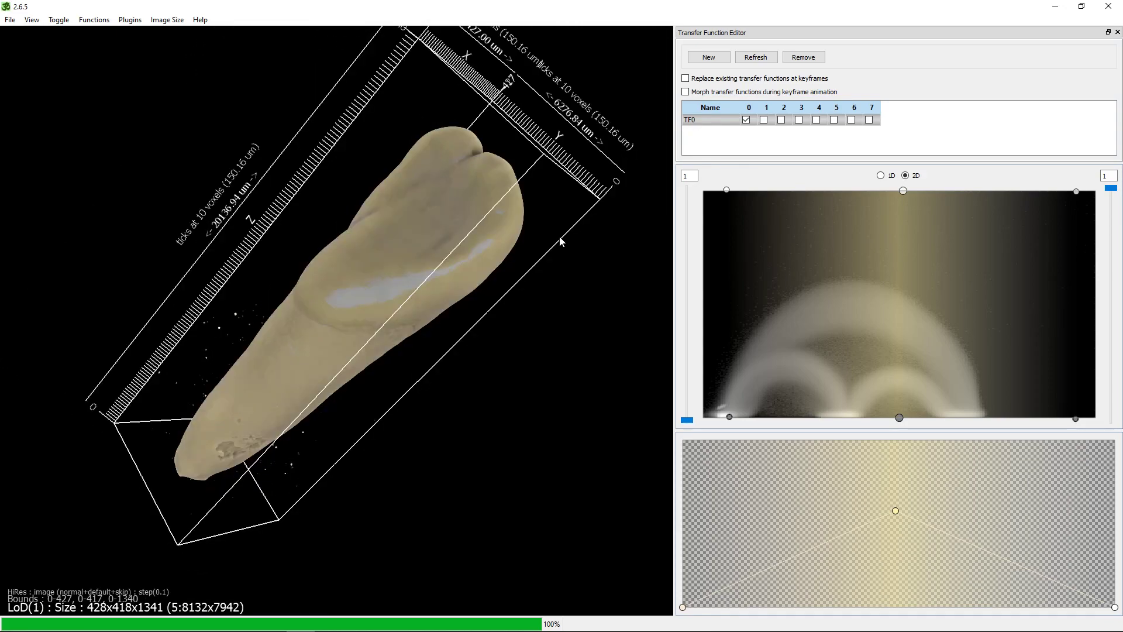
Toggle low-resolution mode, enable supersampling with S, and hide the bounding box with B
left_click(560, 241)
key("s")
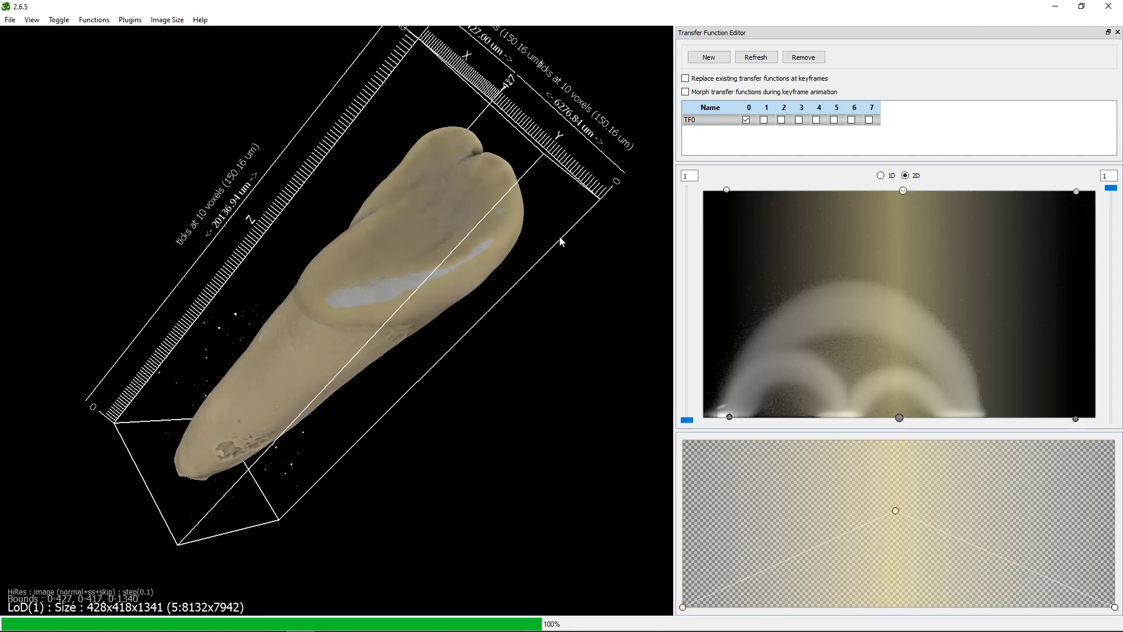
key("b")
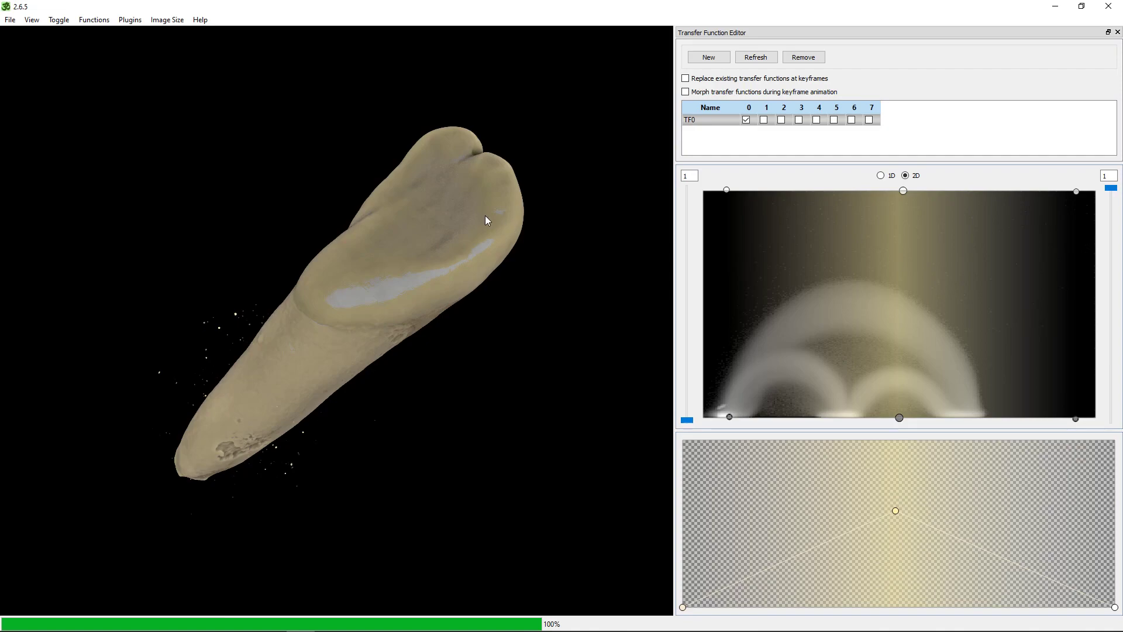
scroll(362, 303, "up", 5)
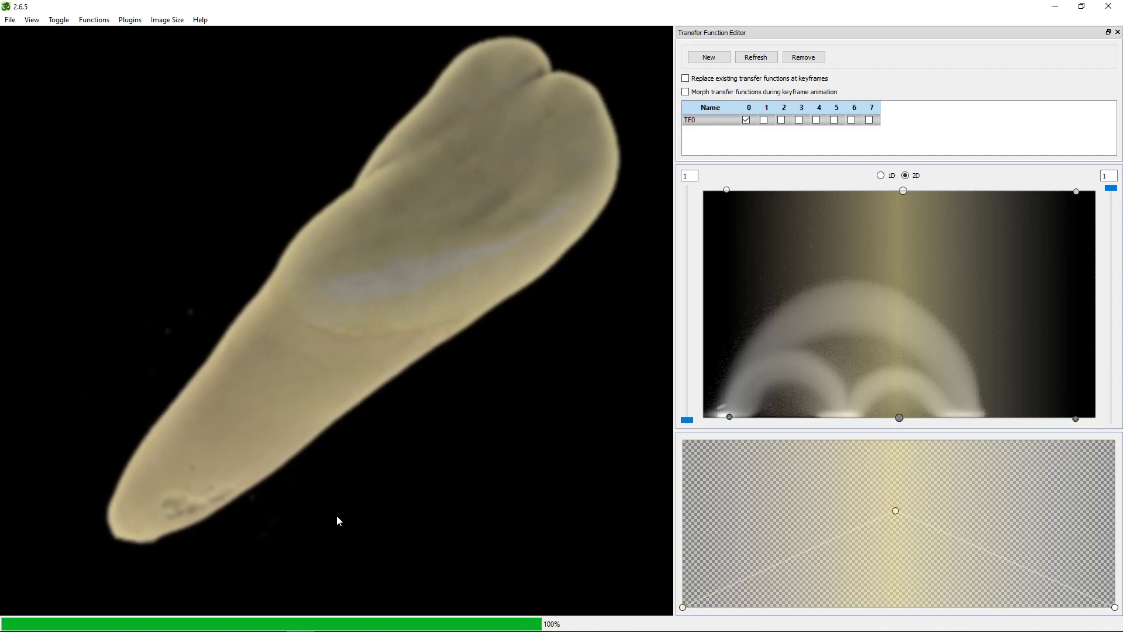
left_click_drag(434, 338, 489, 338)
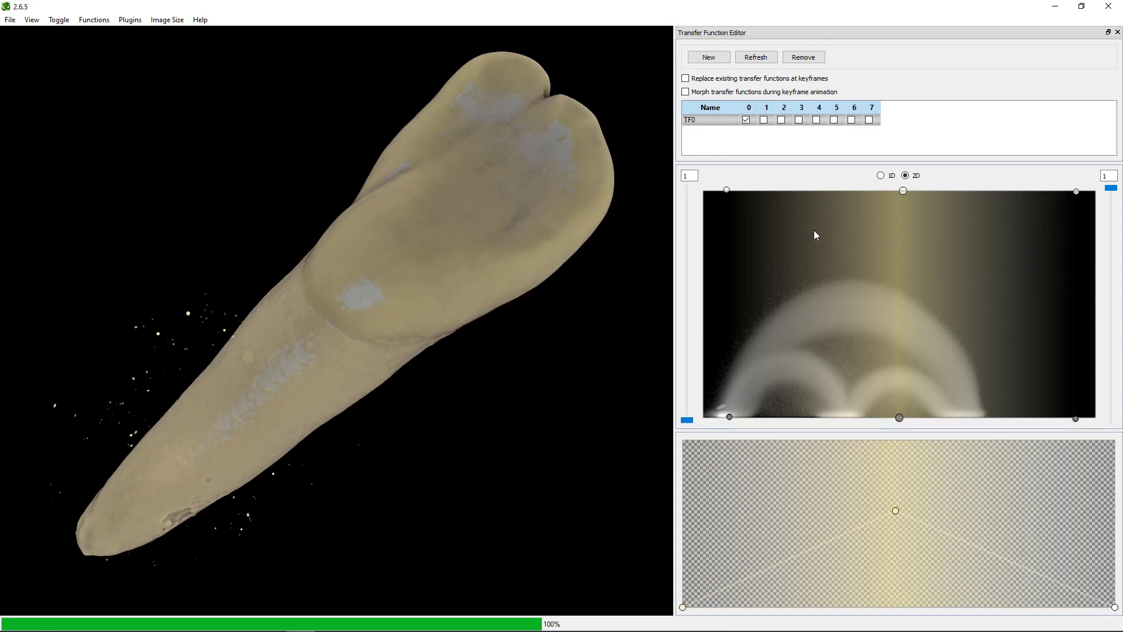
left_click(885, 178)
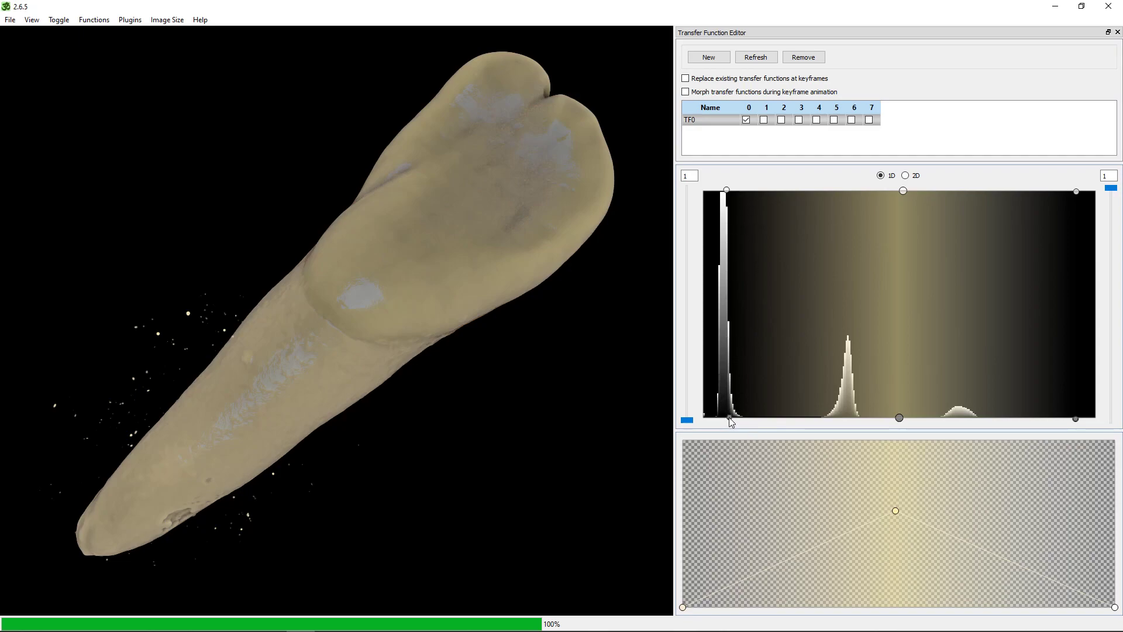
left_click_drag(729, 418, 757, 418)
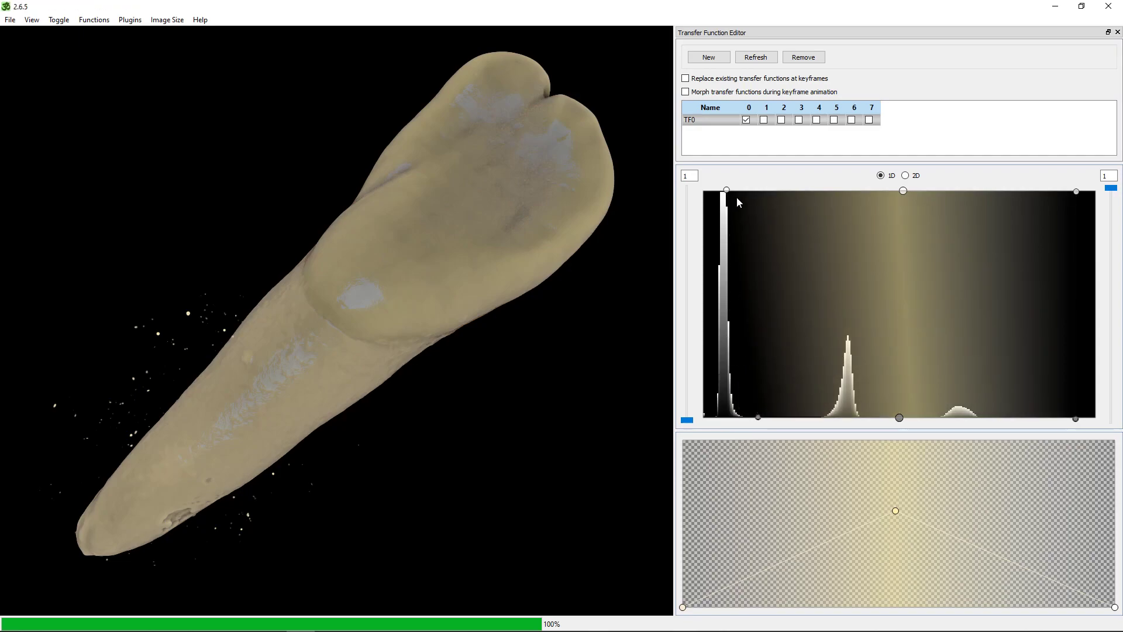
left_click_drag(726, 191, 759, 190)
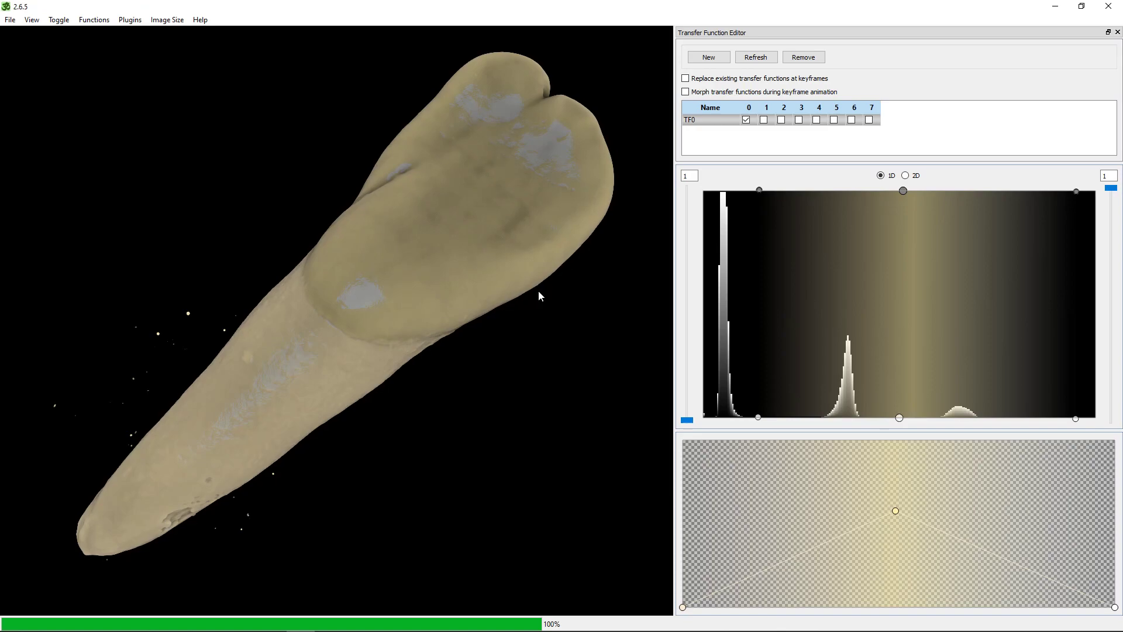
mouse_move(436, 308)
left_mouse_down()
mouse_move(461, 361)
mouse_move(460, 324)
mouse_move(431, 331)
mouse_move(434, 286)
left_mouse_up()
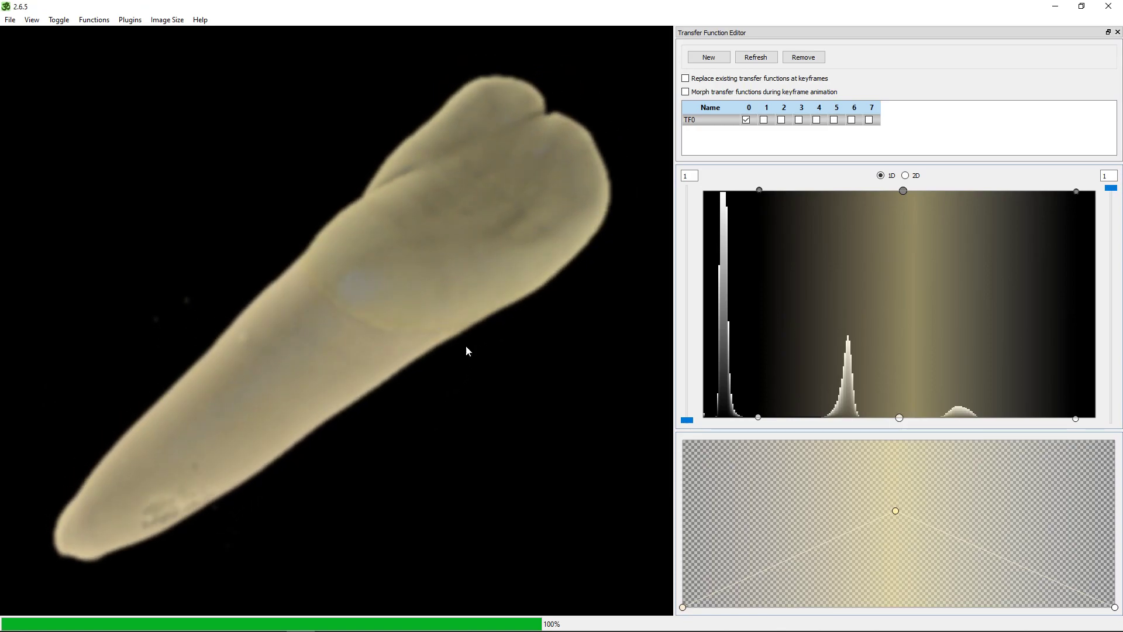
left_click_drag(472, 356, 366, 400)
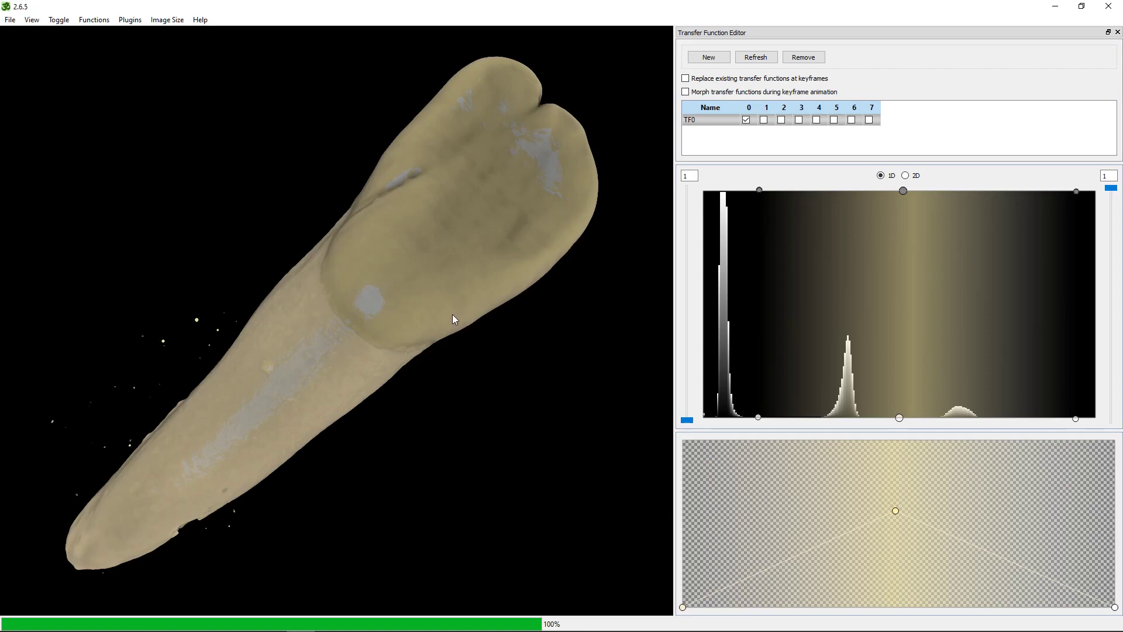
Rotate the tooth and pull the ramp's right edge toward lower values
left_click_drag(454, 317, 472, 352)
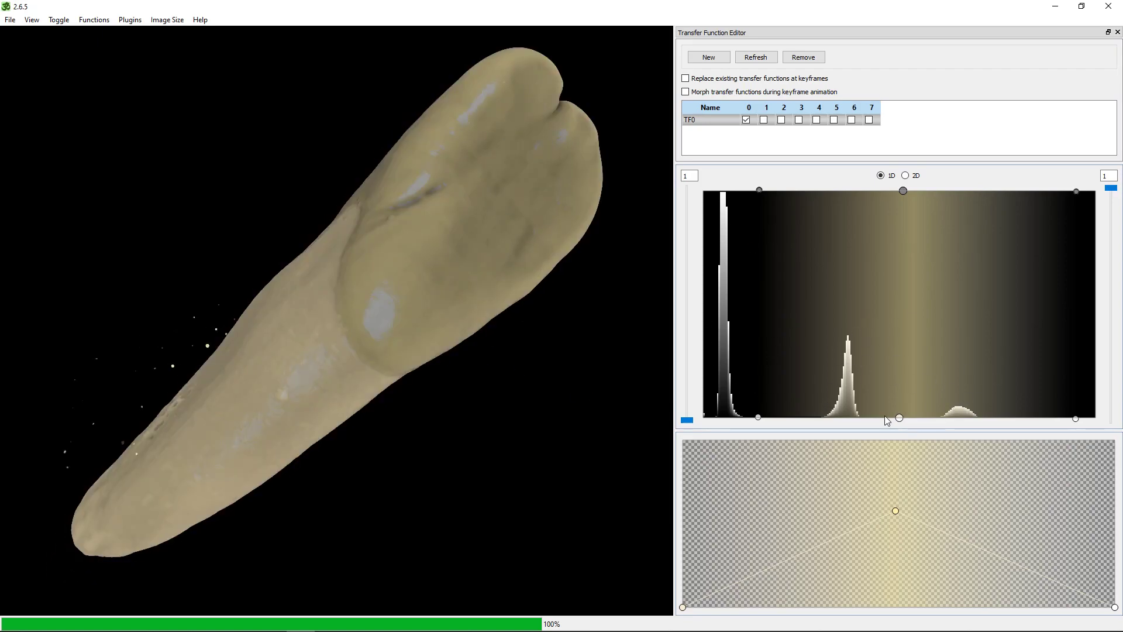
left_click_drag(491, 325, 426, 344)
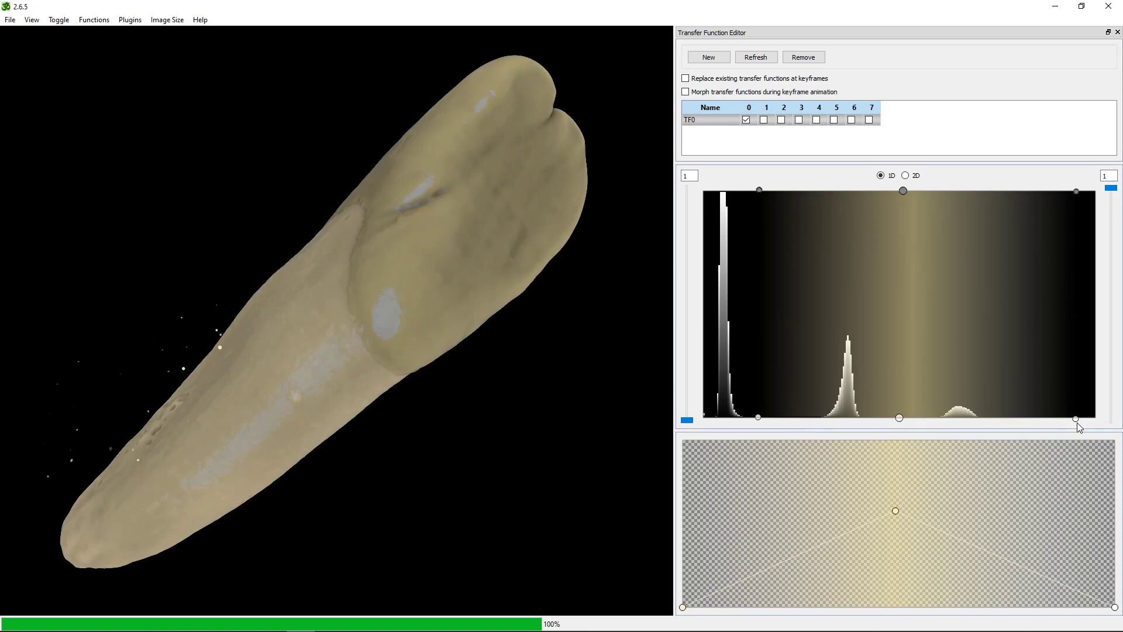
left_click_drag(1075, 419, 997, 419)
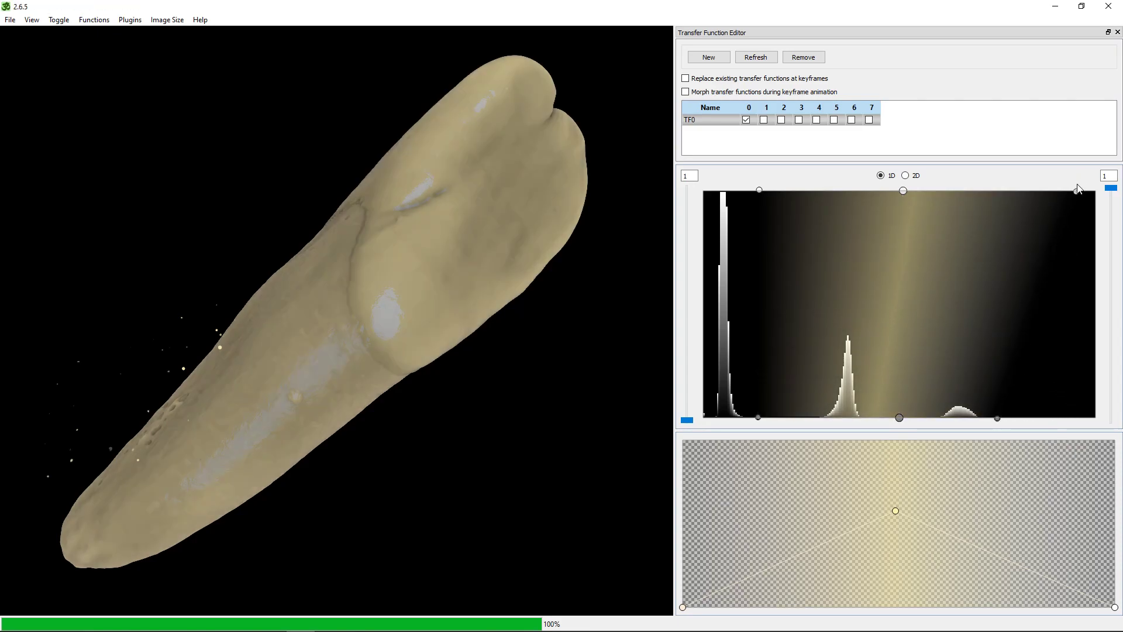
left_click_drag(1075, 192, 996, 199)
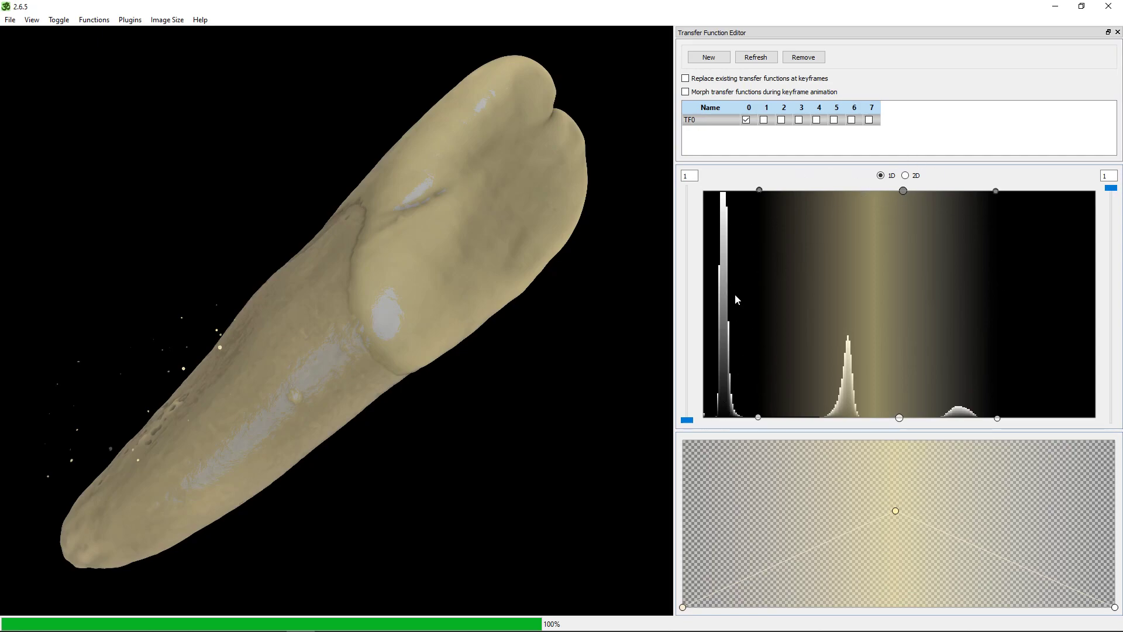
left_click_drag(759, 417, 703, 422)
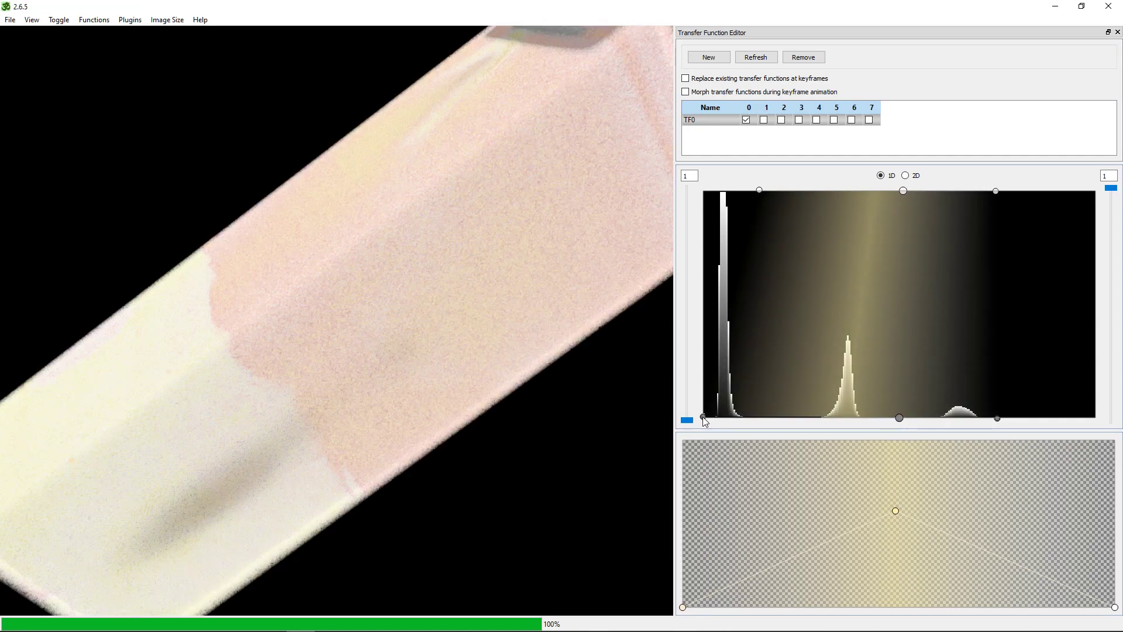
left_click_drag(703, 417, 765, 417)
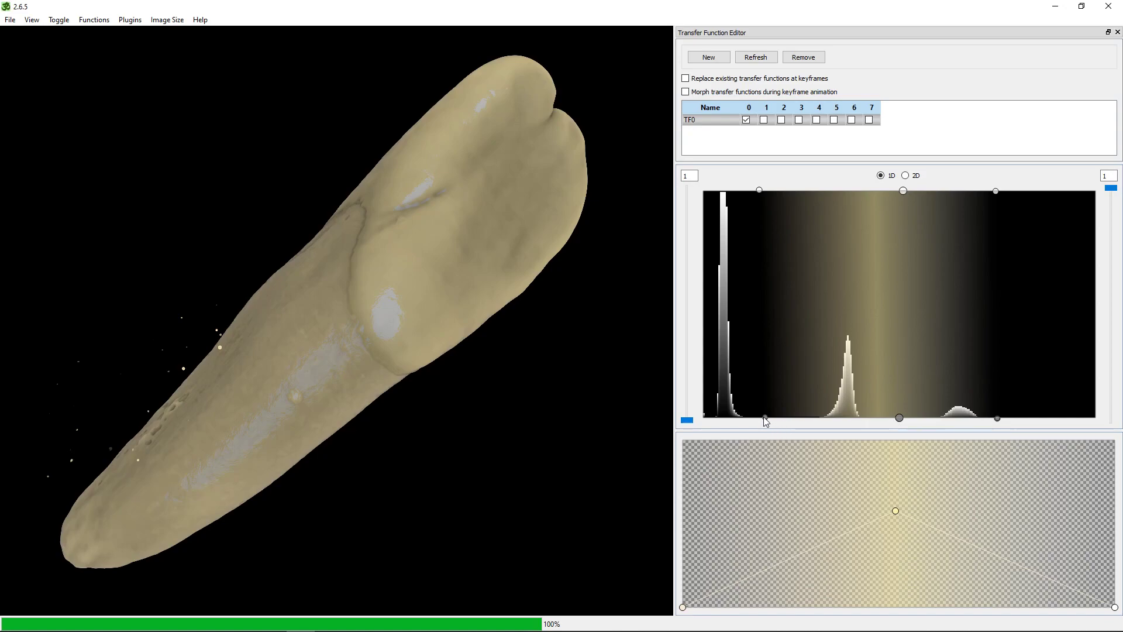
Narrow the ramp from both sides and shift it right over the densest histogram peak
left_click_drag(763, 418, 818, 420)
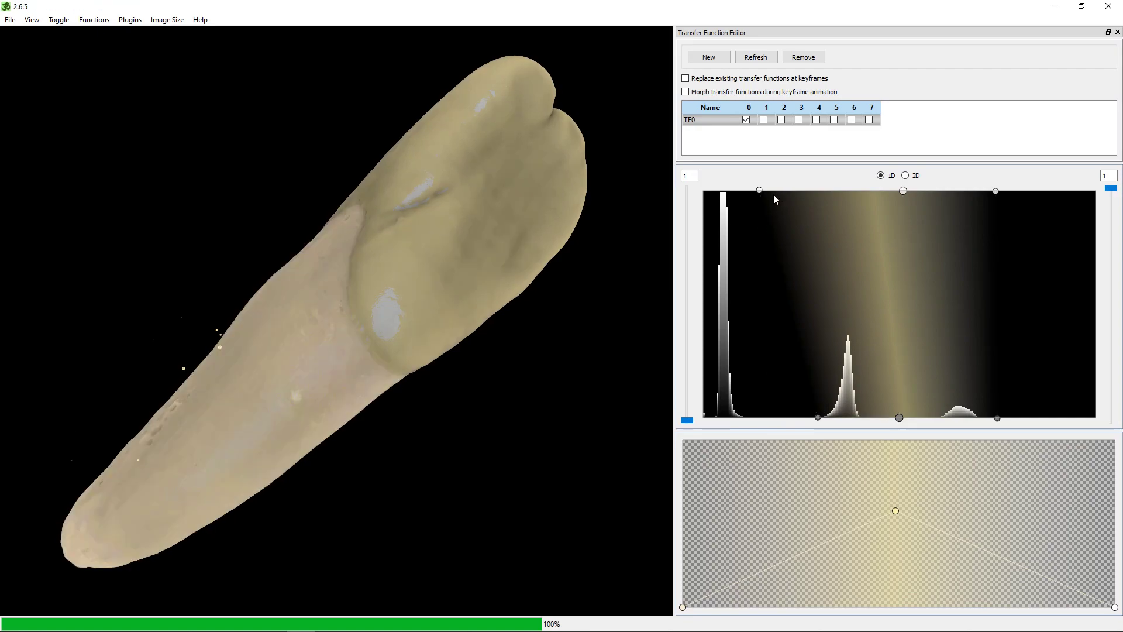
left_click_drag(760, 190, 809, 192)
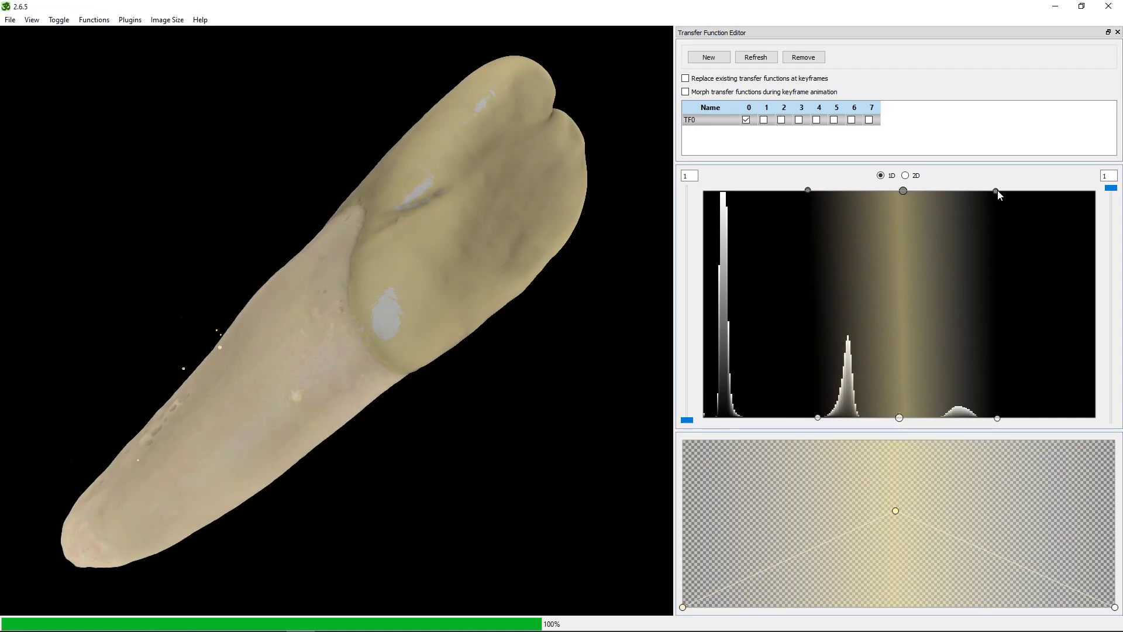
left_click_drag(996, 191, 977, 191)
mouse_move(996, 419)
left_mouse_down()
mouse_move(985, 423)
mouse_move(997, 424)
mouse_move(988, 406)
left_mouse_up()
mouse_move(904, 191)
left_mouse_down()
mouse_move(886, 185)
mouse_move(892, 192)
left_mouse_up()
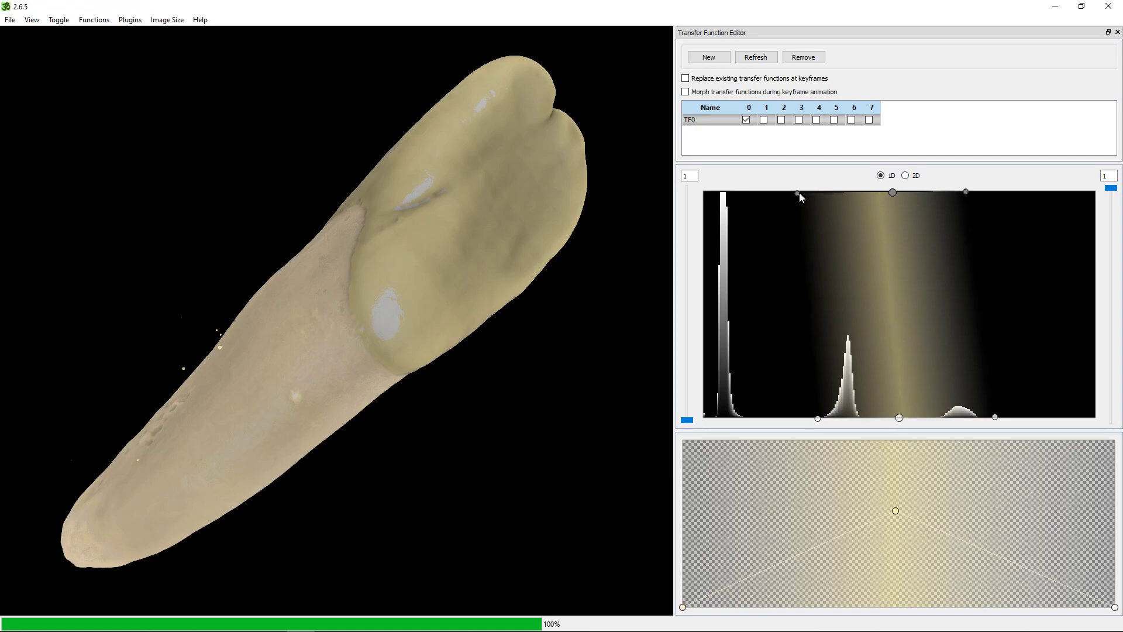
left_click_drag(800, 193, 813, 192)
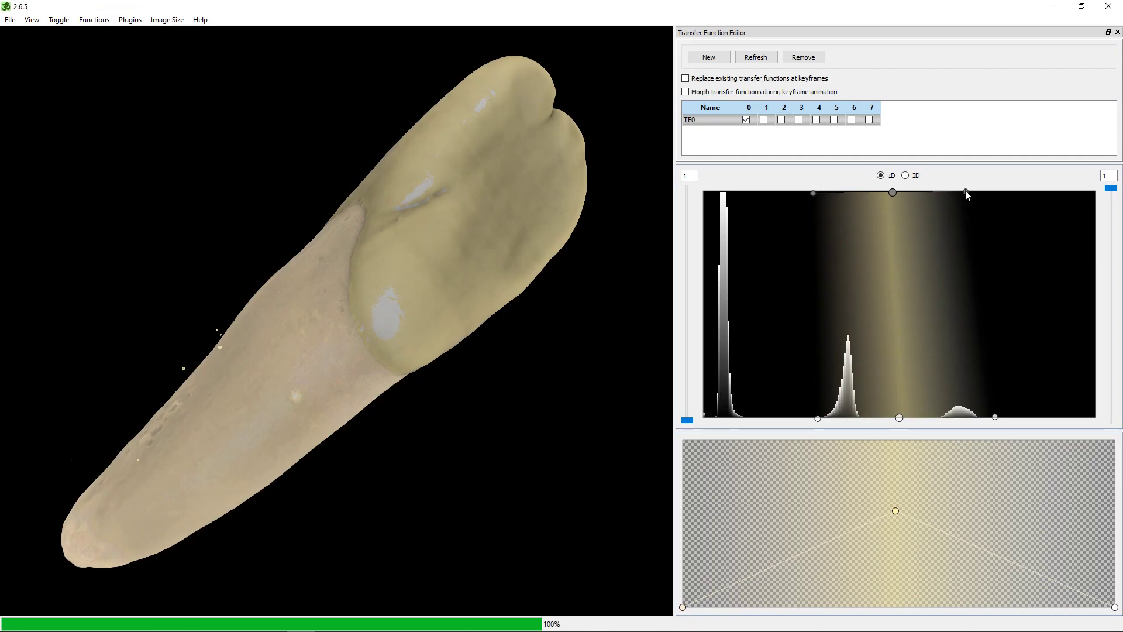
left_click_drag(965, 192, 977, 190)
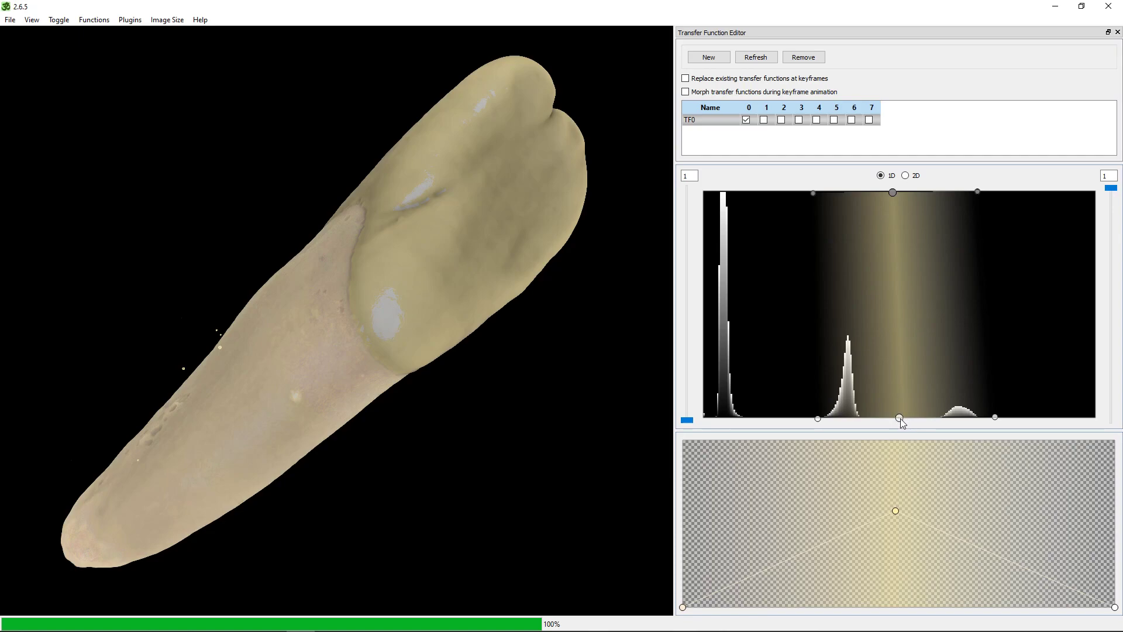
left_click_drag(901, 419, 971, 431)
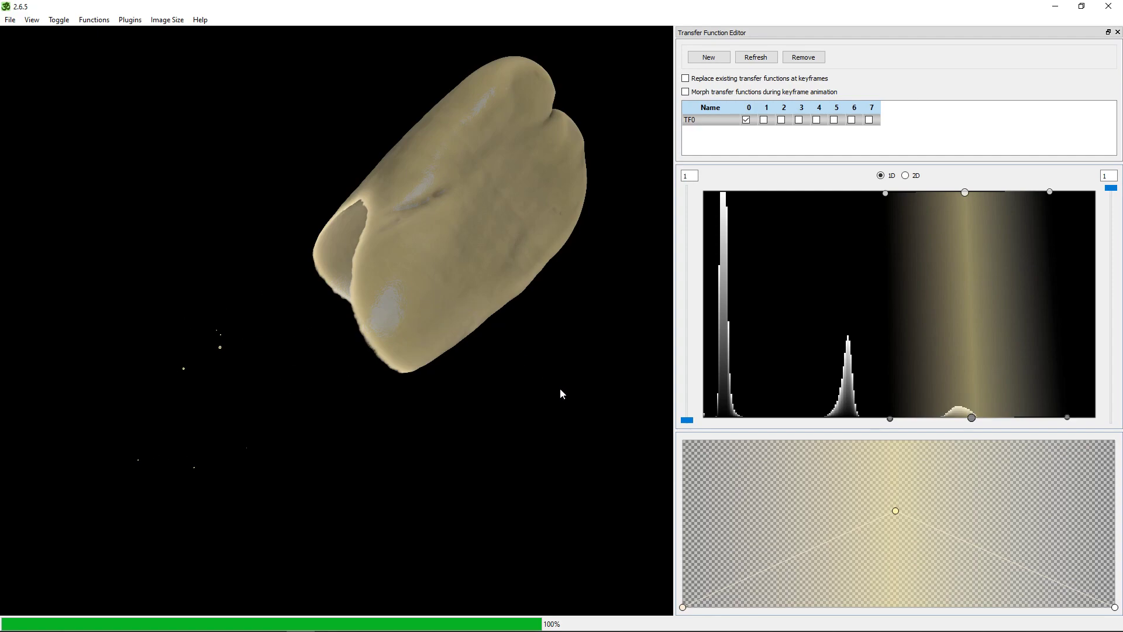
View the enamel cap end-on, zoom in, then turn it to an oblique angle
left_click_drag(458, 264, 558, 197)
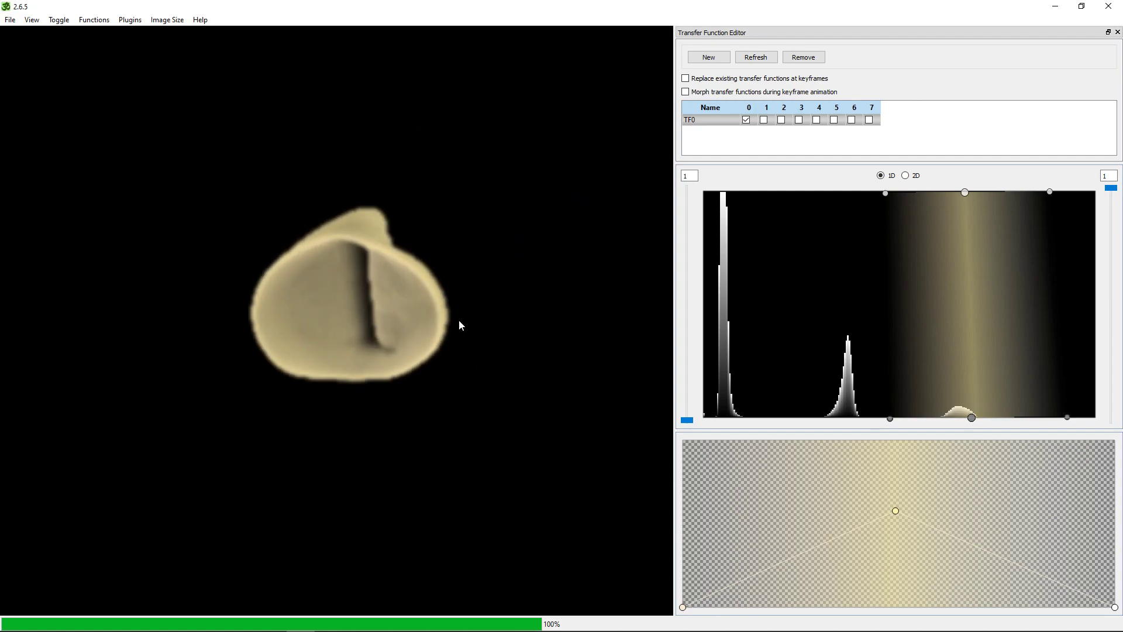
middle_click_drag(380, 322, 371, 620)
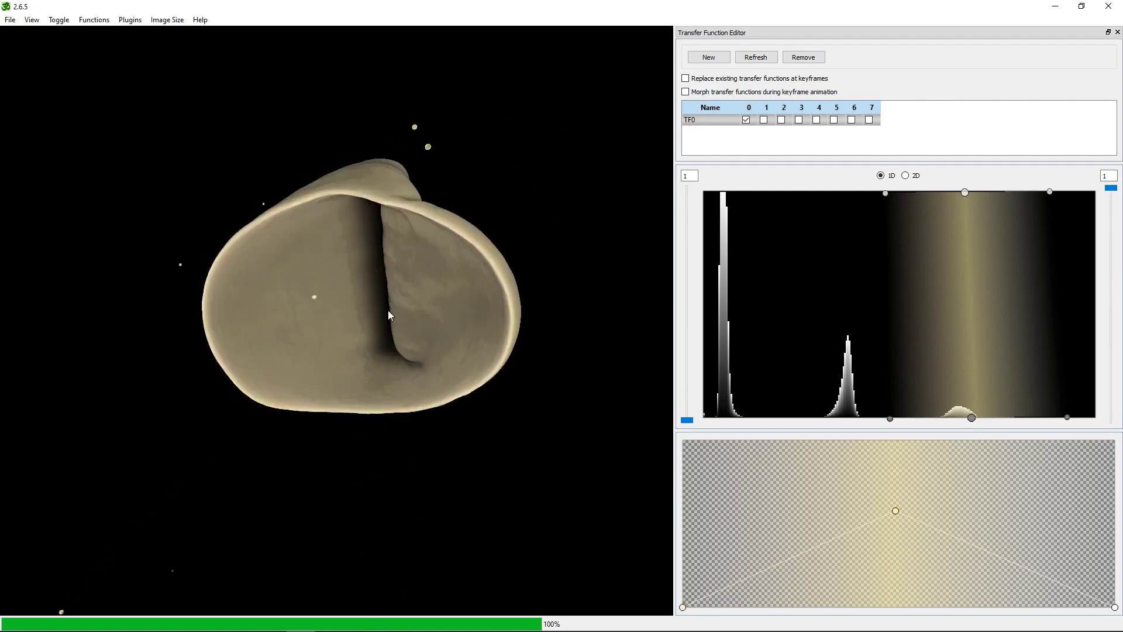
left_click_drag(388, 310, 436, 142)
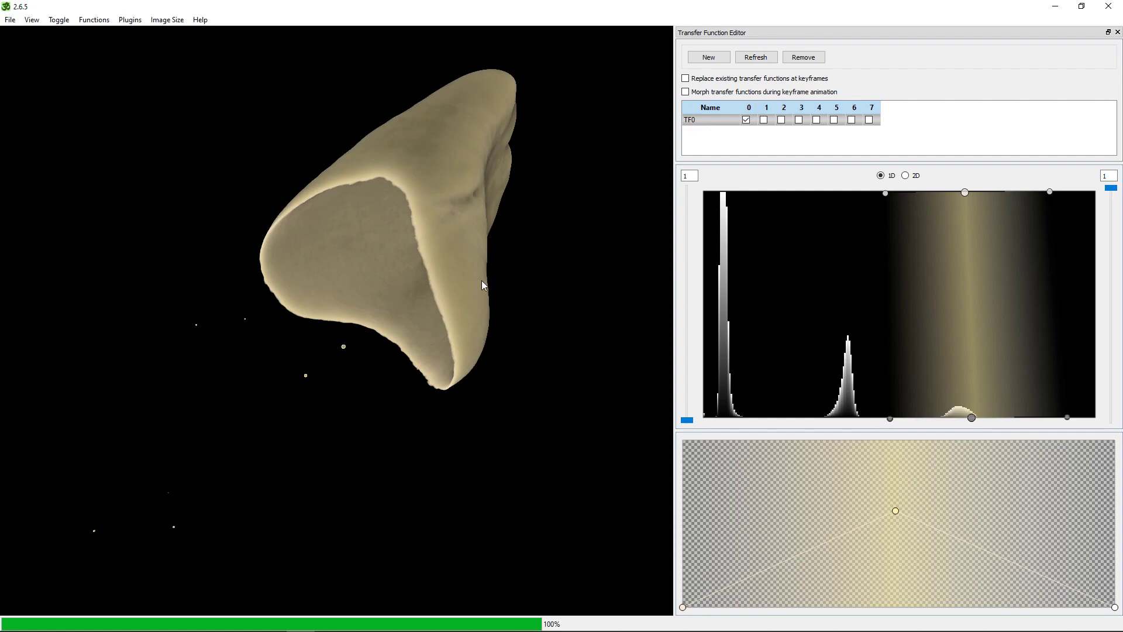
Disable TF0, add transfer function TF 1, and widen its triangle toward both ends
left_click(746, 120)
left_click(710, 58)
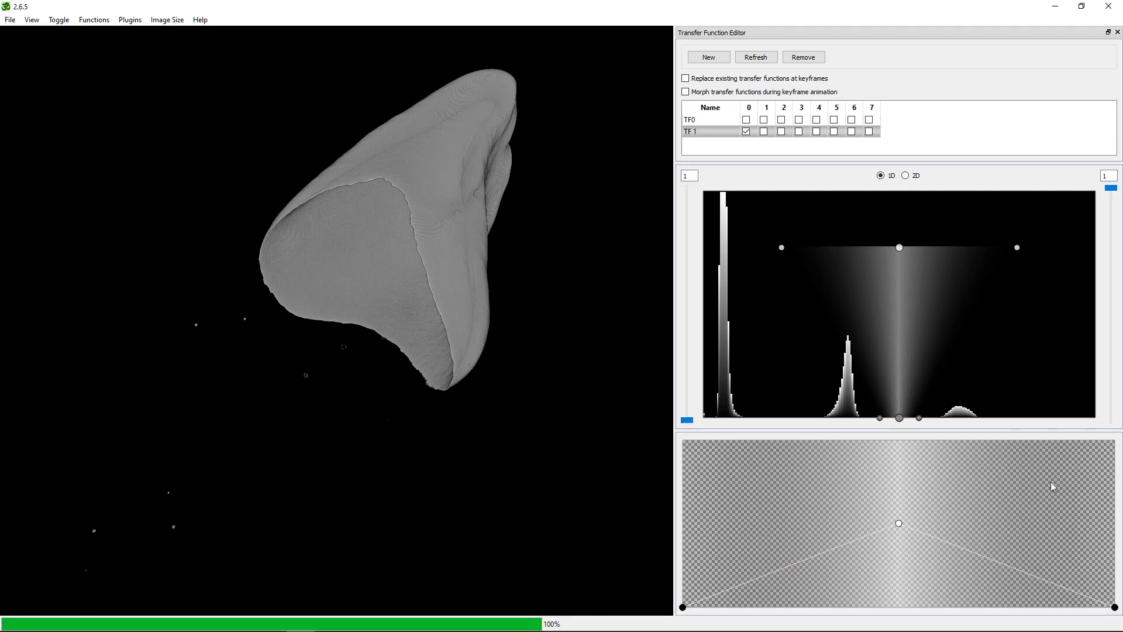
left_click(920, 419)
left_click_drag(921, 421, 1030, 424)
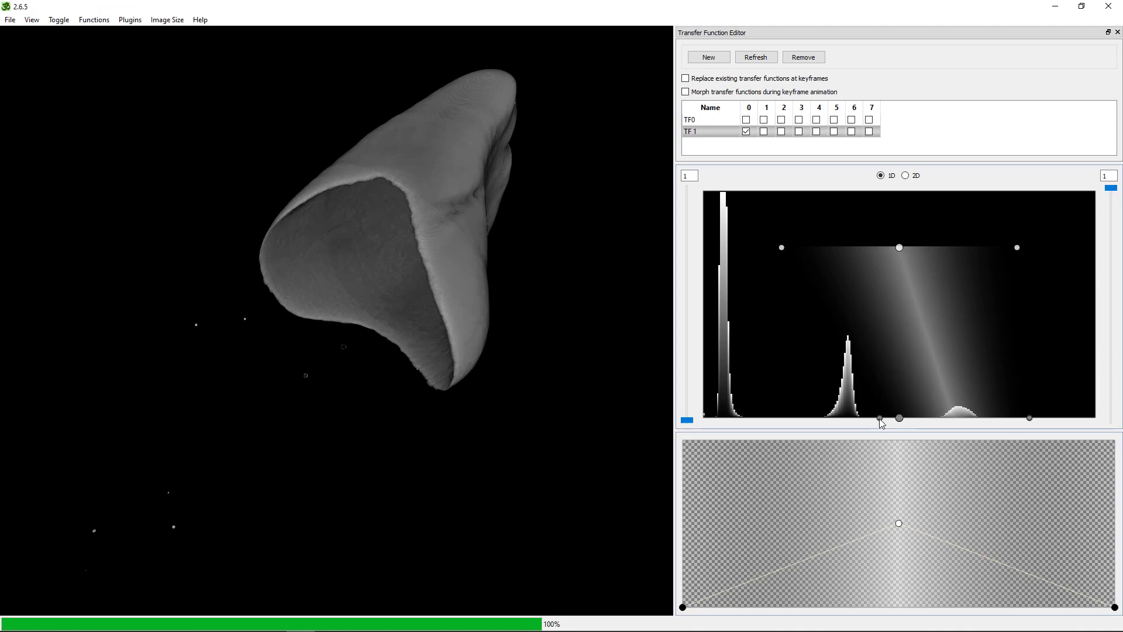
left_click_drag(880, 422, 789, 430)
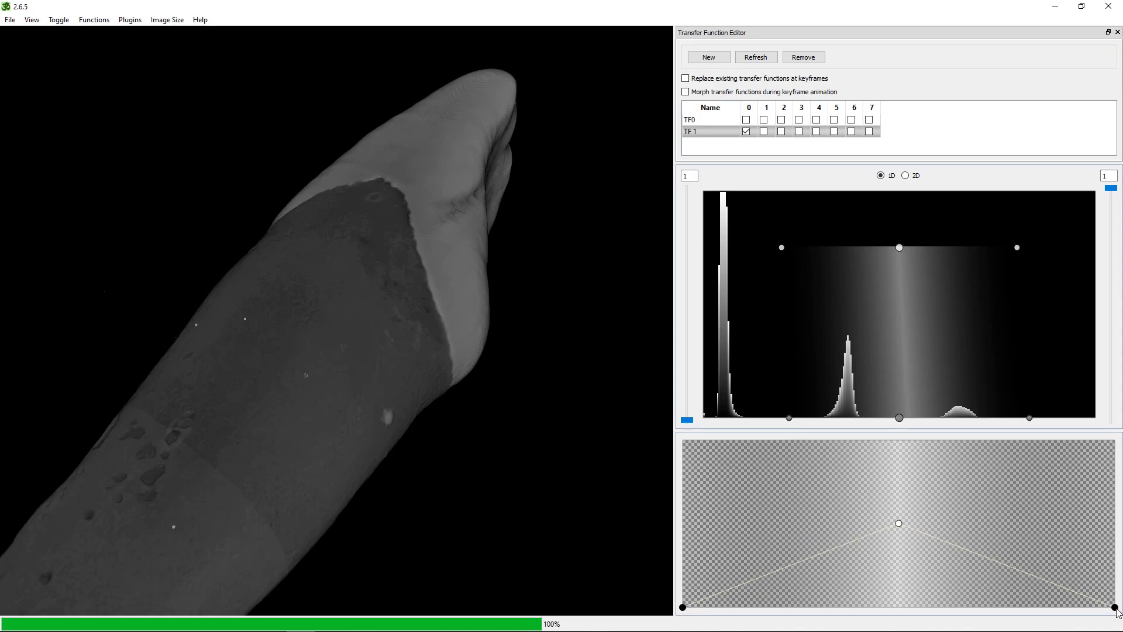
Colour TF 1's right-end, peak and left-end points deep magenta
double_click(1115, 607)
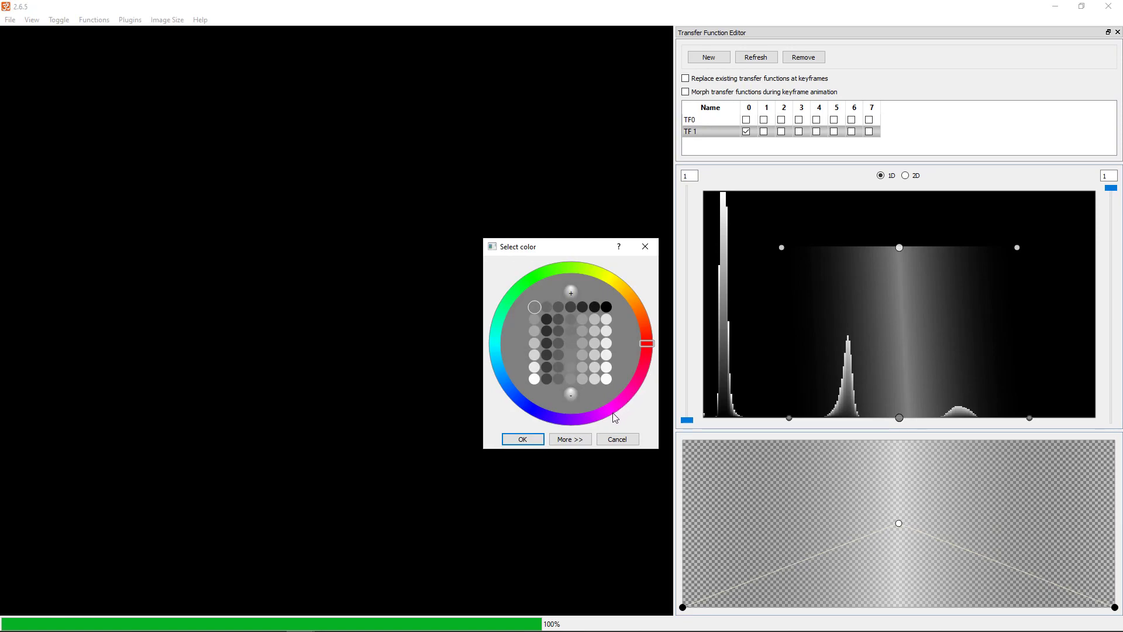
left_click_drag(616, 418, 622, 414)
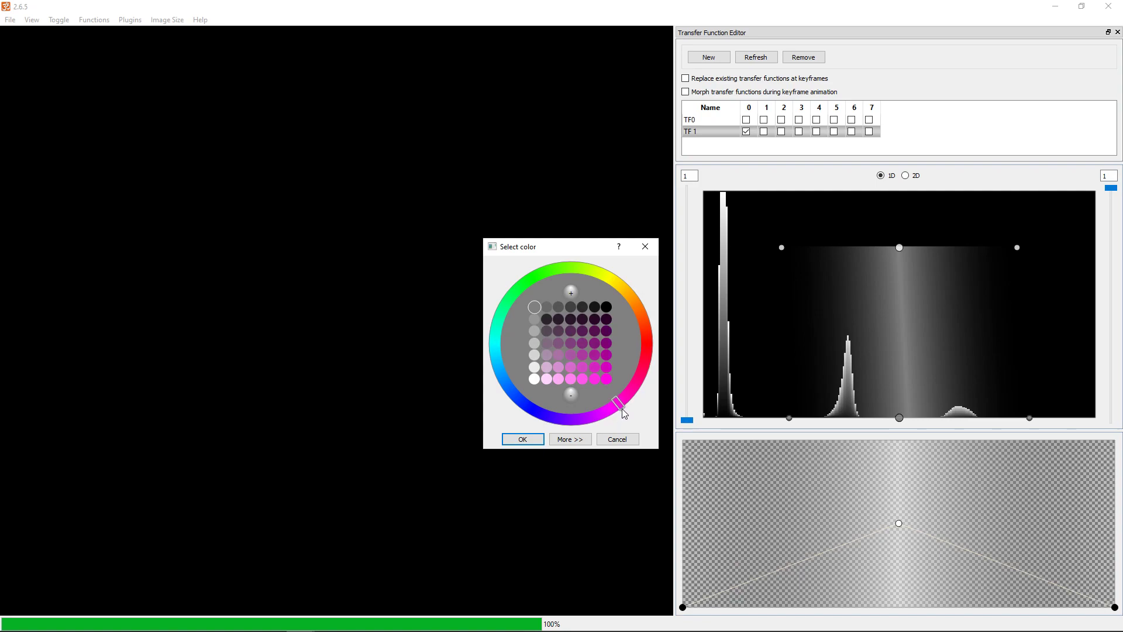
left_click(607, 379)
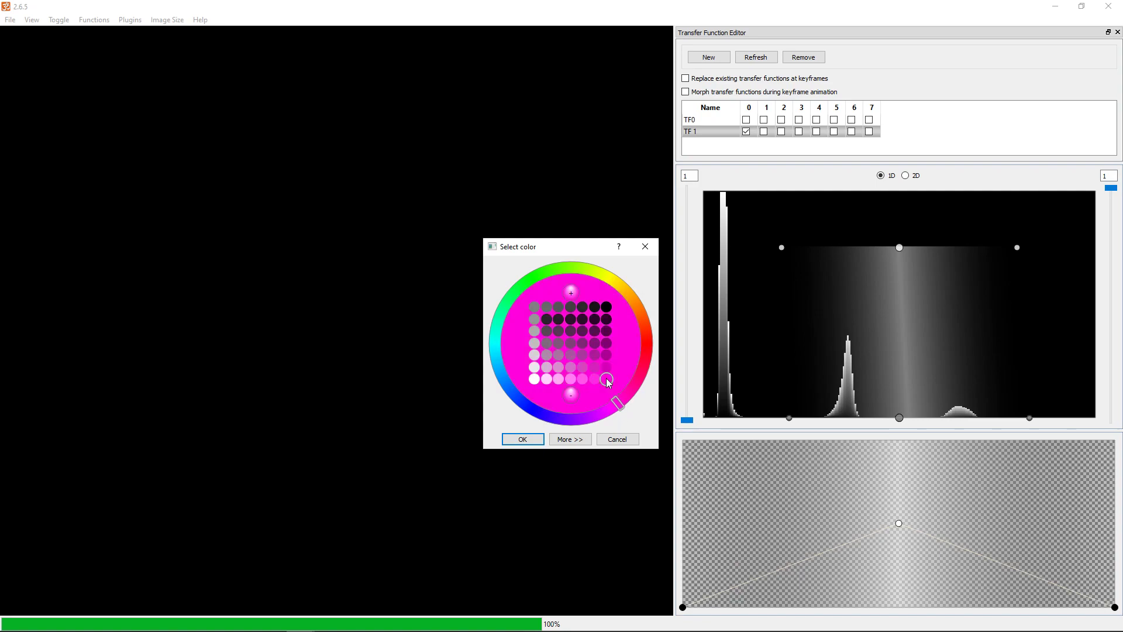
left_click(526, 439)
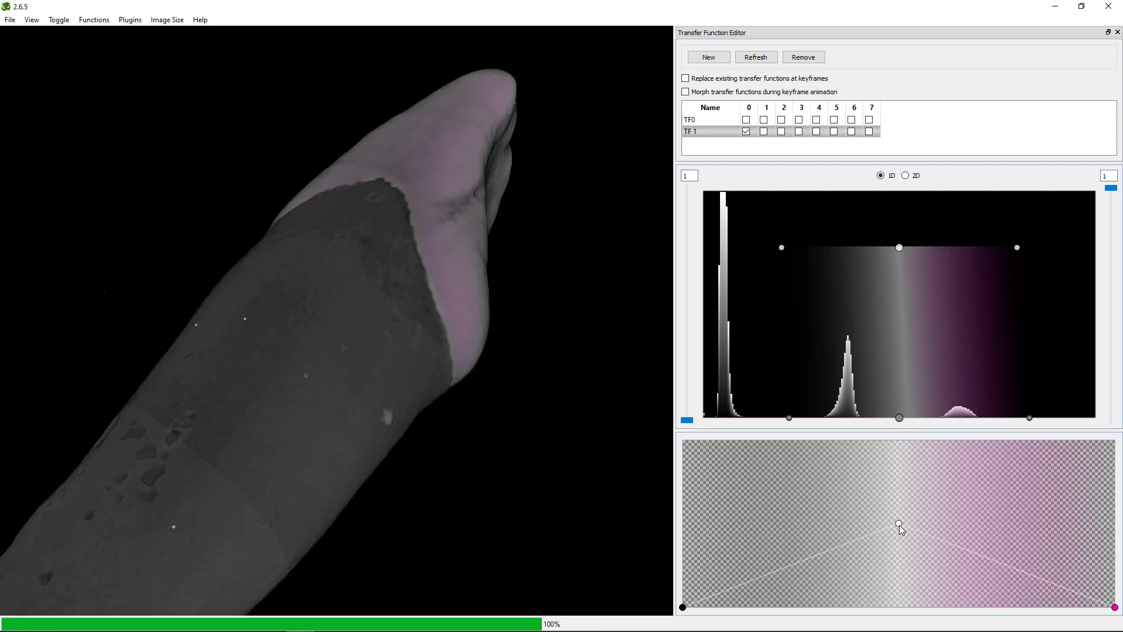
double_click(899, 523)
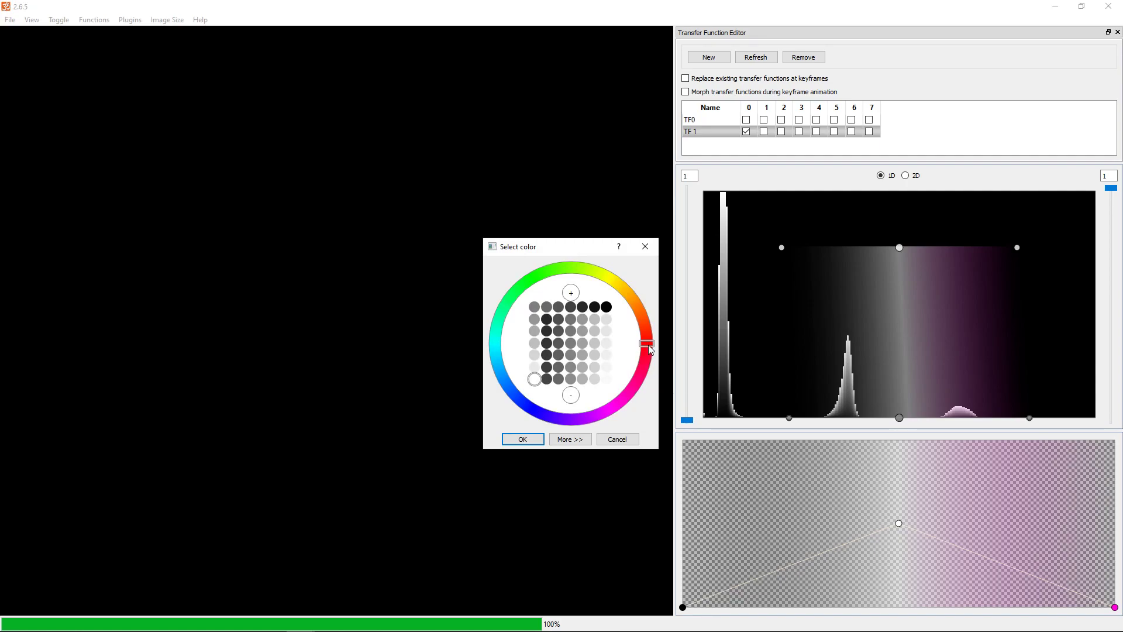
left_click_drag(649, 346, 637, 389)
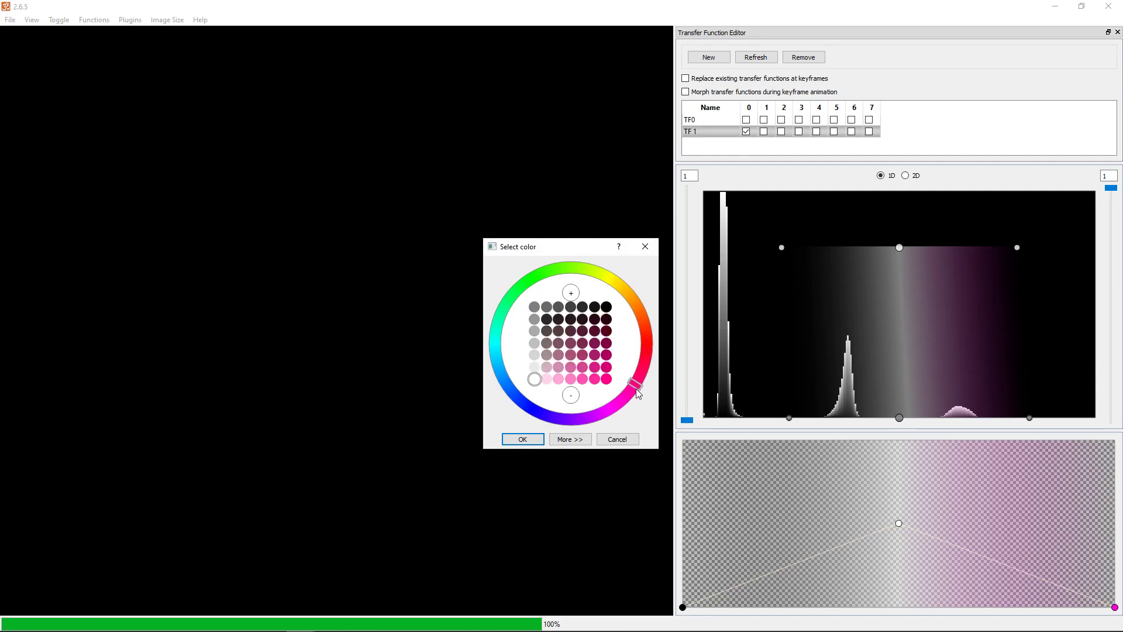
left_click(607, 380)
left_click(522, 439)
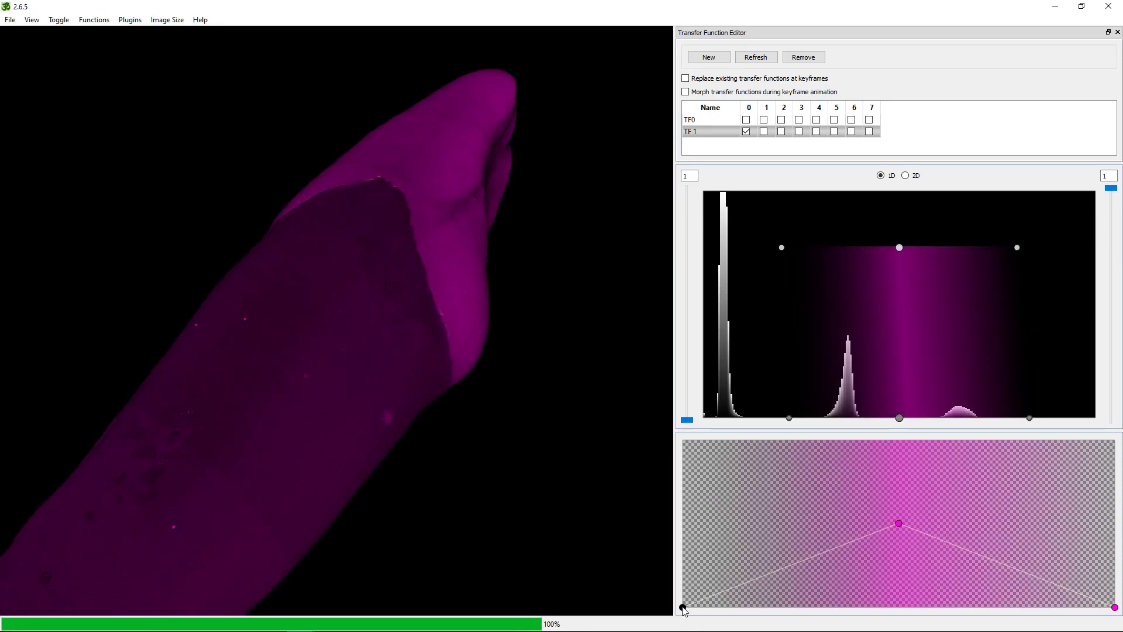
double_click(683, 607)
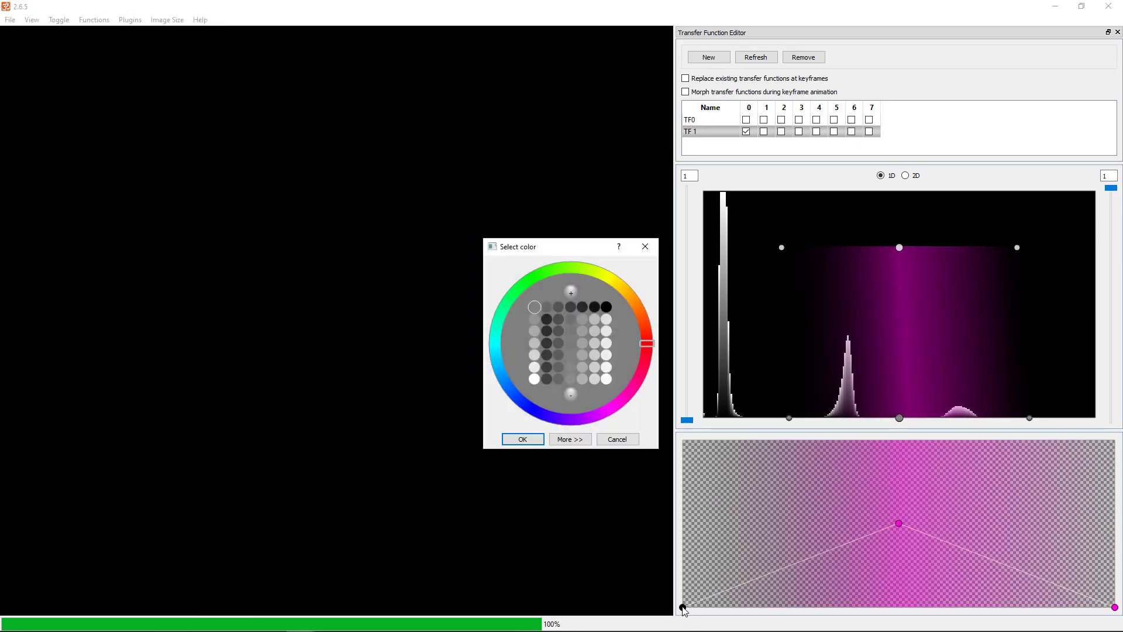
left_click(629, 398)
left_click(607, 379)
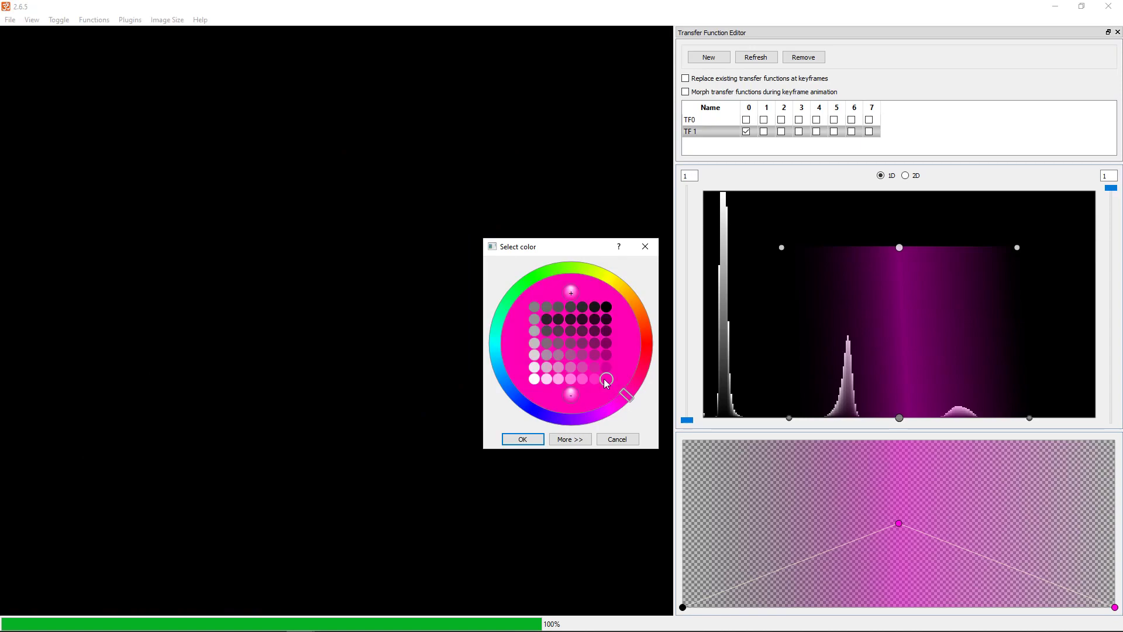
left_click(522, 438)
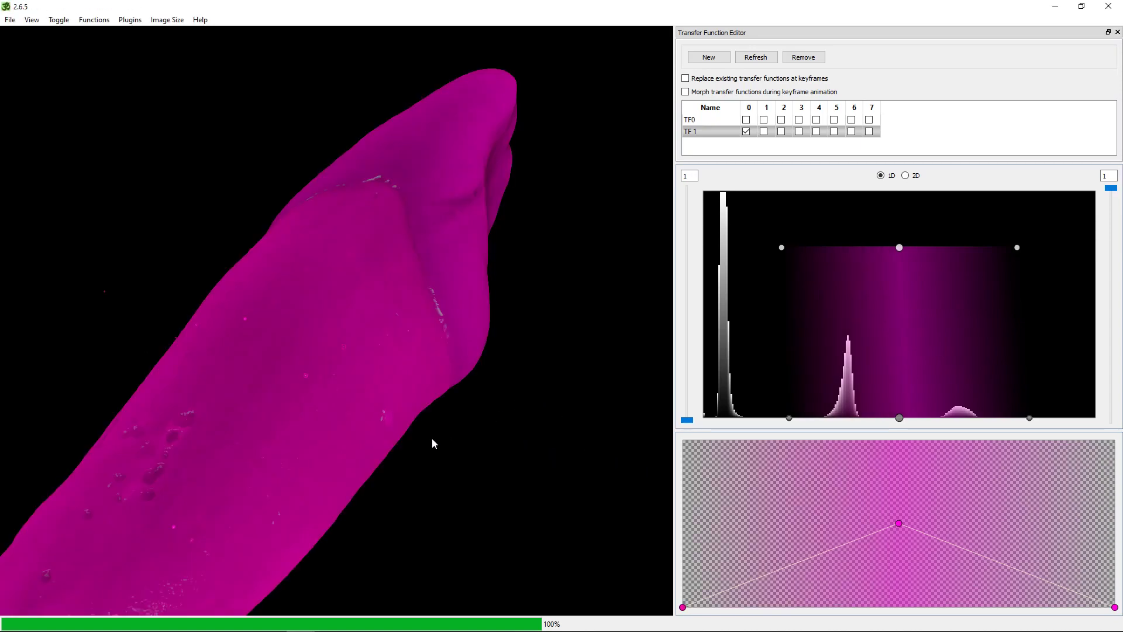
Rotate the tooth and move the magenta band's lower-left edge to the right
left_click_drag(432, 438, 441, 407)
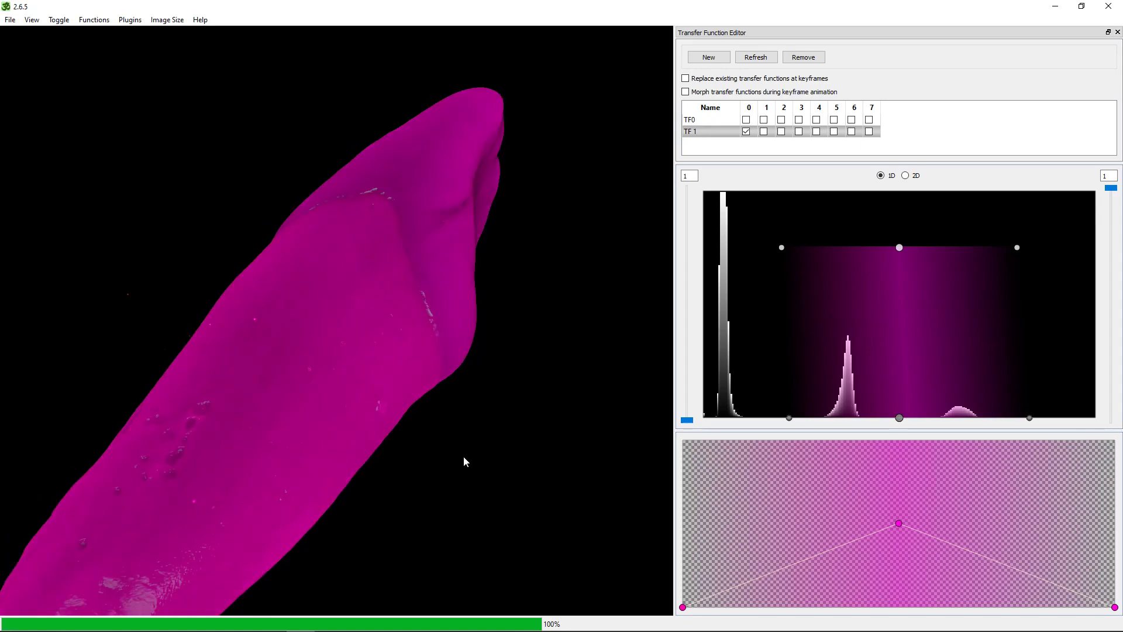
left_click_drag(455, 330, 404, 379)
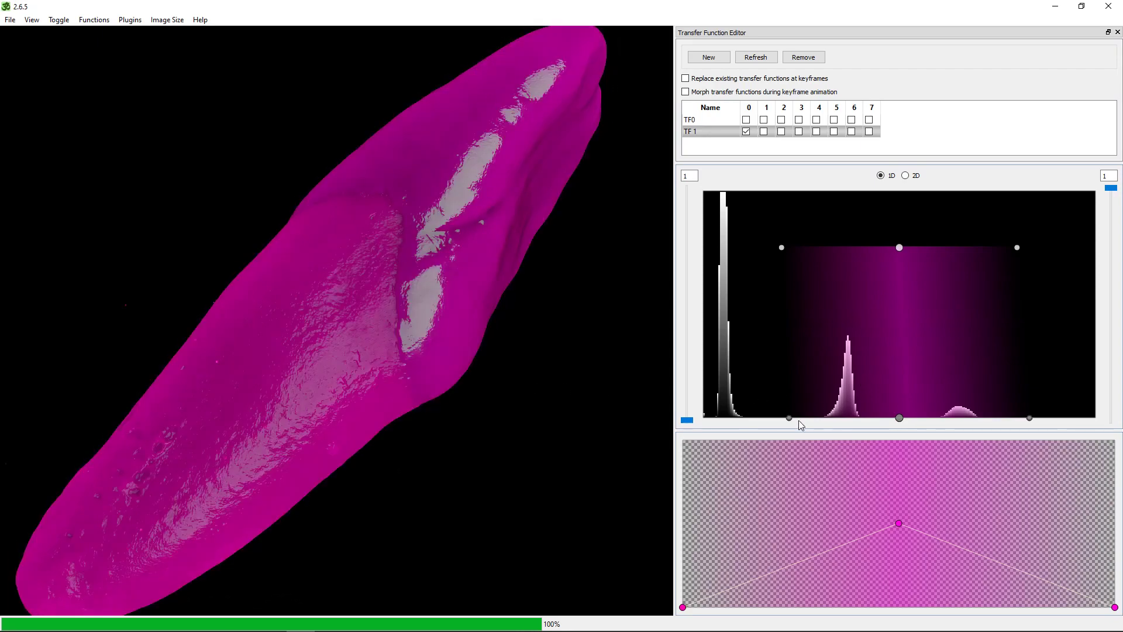
left_click_drag(789, 422, 820, 423)
left_click_drag(819, 416, 821, 418)
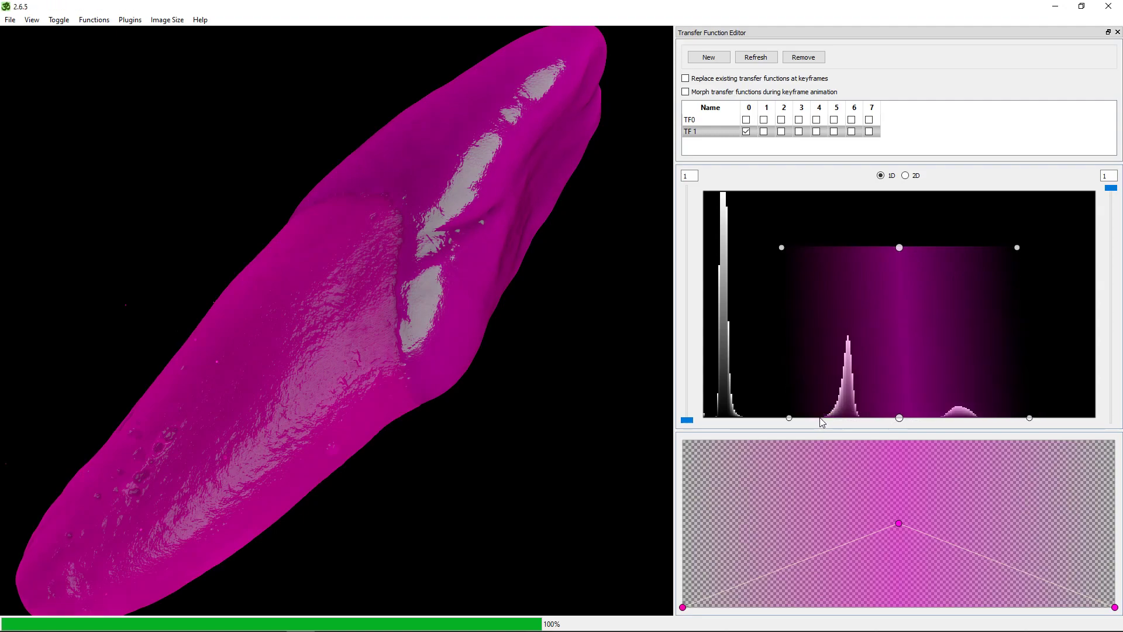
left_click(790, 418)
left_click_drag(790, 419, 853, 414)
Pull the band's upper and right corners inward and slide it onto the middle peak
left_click_drag(782, 249, 844, 248)
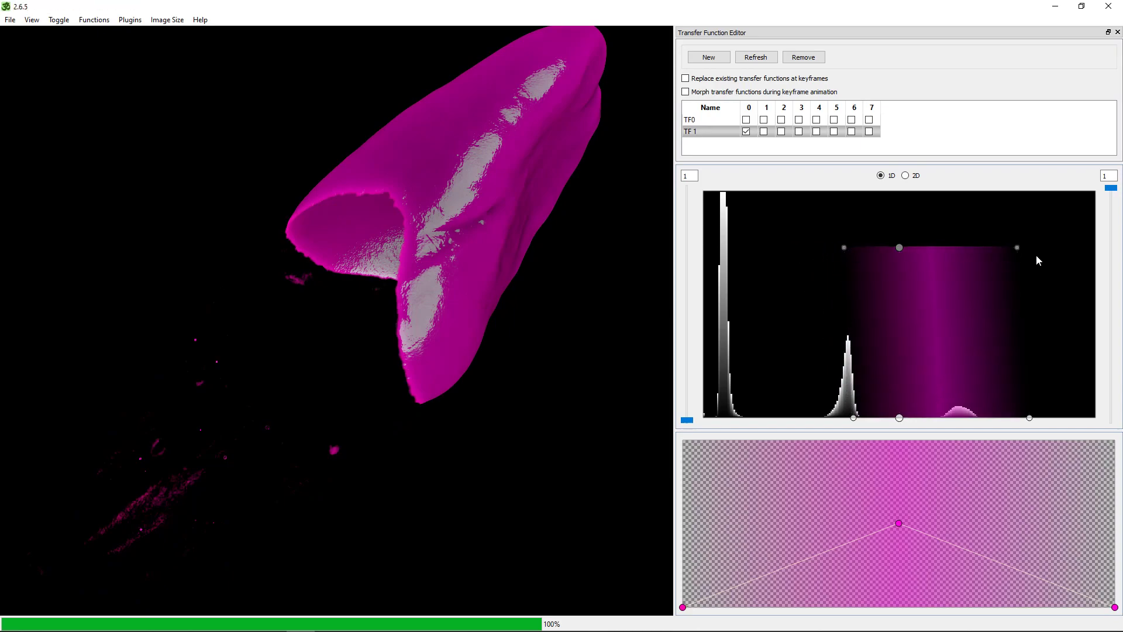
left_click_drag(1016, 248, 949, 248)
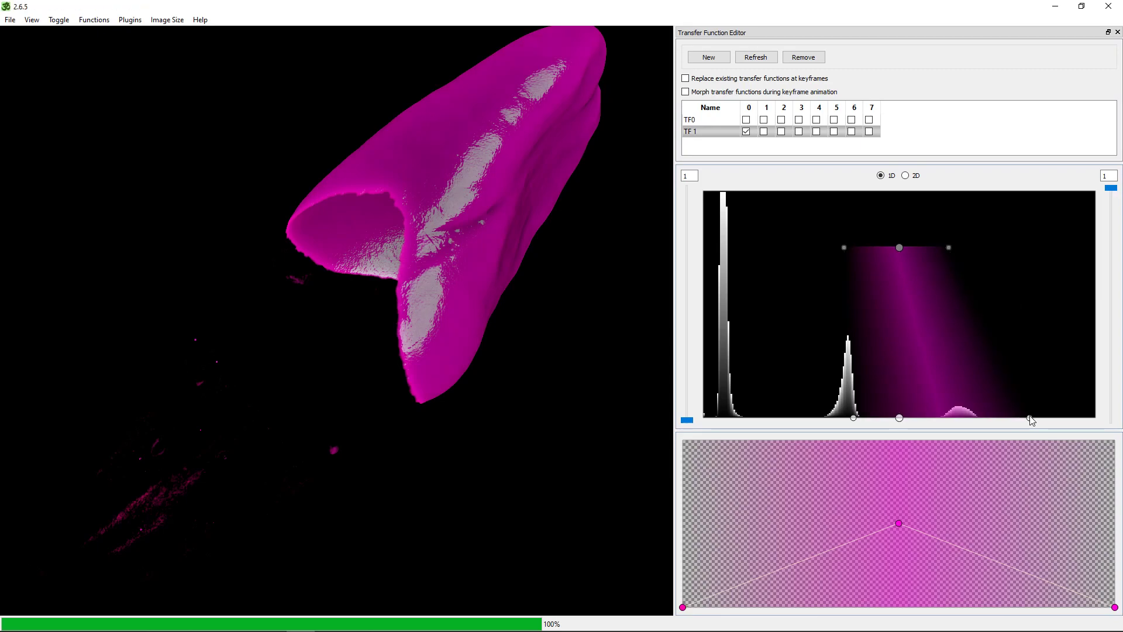
left_click_drag(1030, 418, 970, 418)
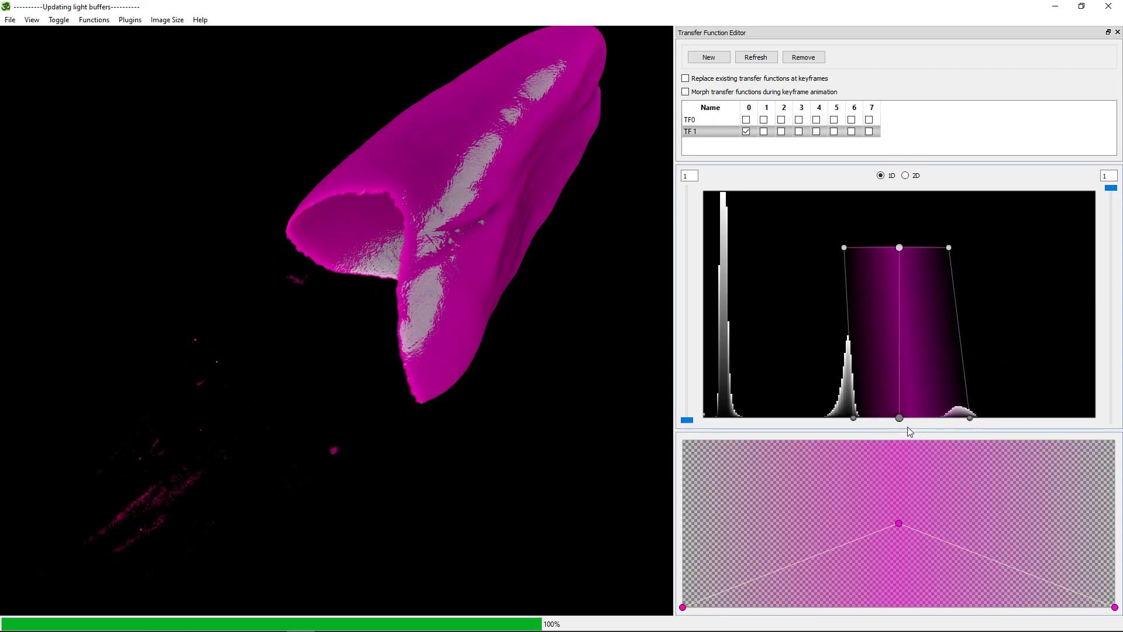
left_click_drag(898, 417, 846, 449)
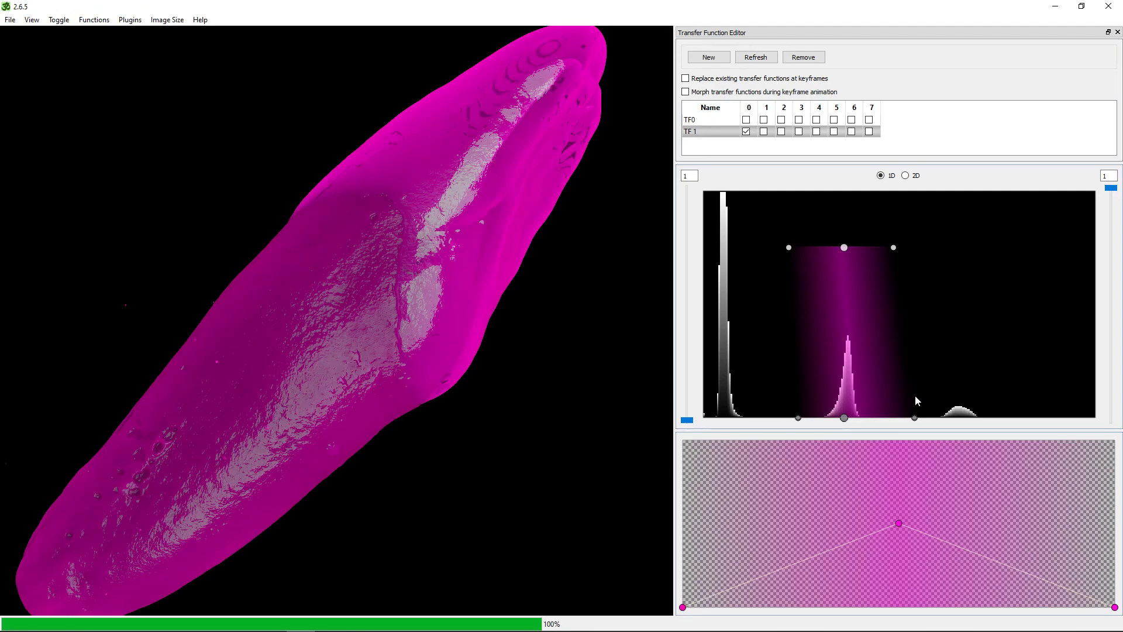
Pull the band's lower-right corner further left and lower the opacity peak for translucency
left_click_drag(914, 417, 894, 428)
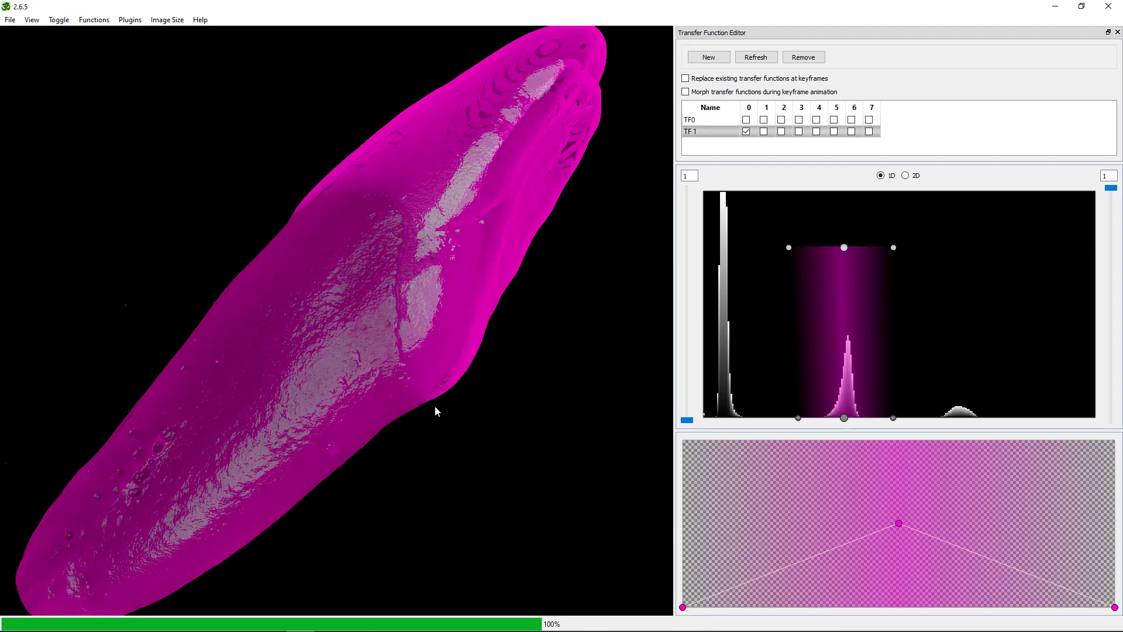
left_click_drag(435, 411, 505, 436)
left_click_drag(283, 391, 284, 396)
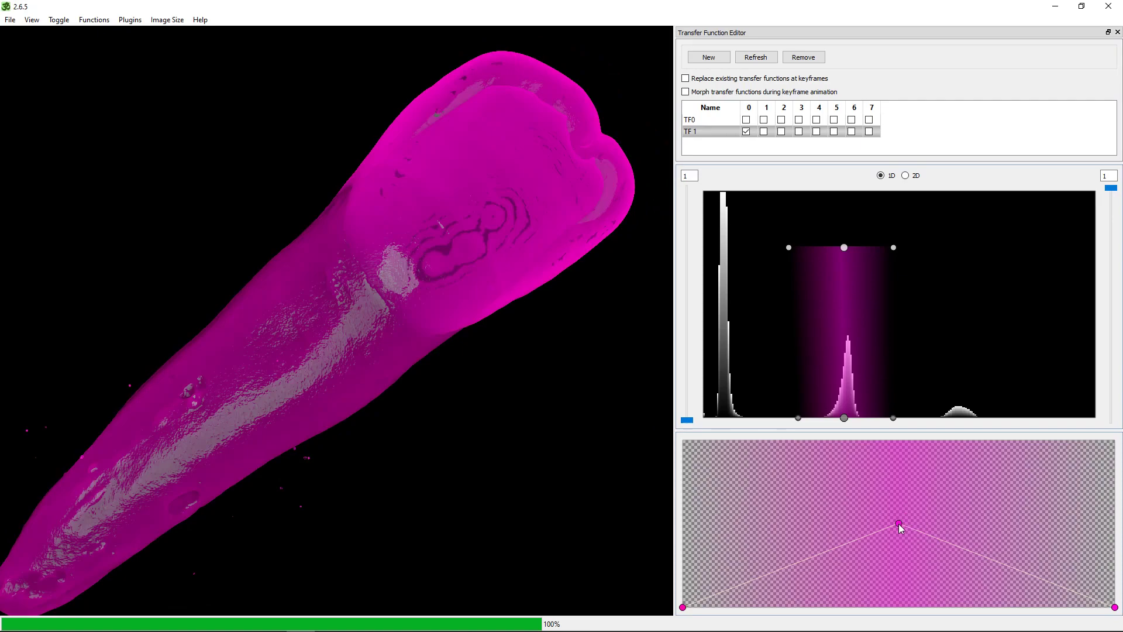
left_click_drag(898, 523, 898, 565)
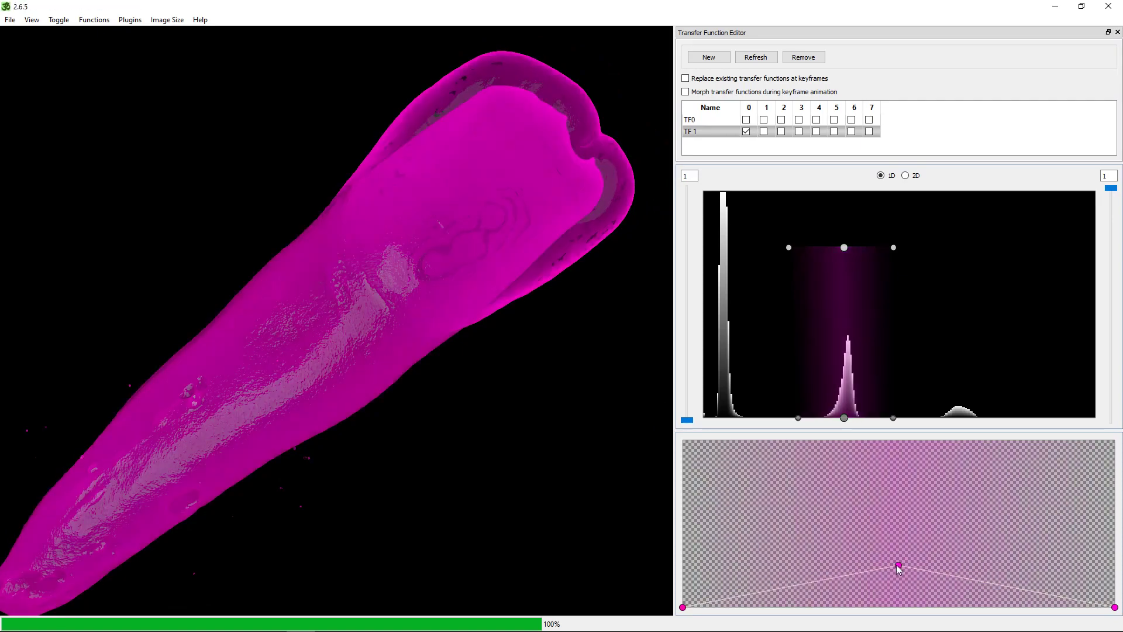
left_click_drag(579, 450, 486, 471)
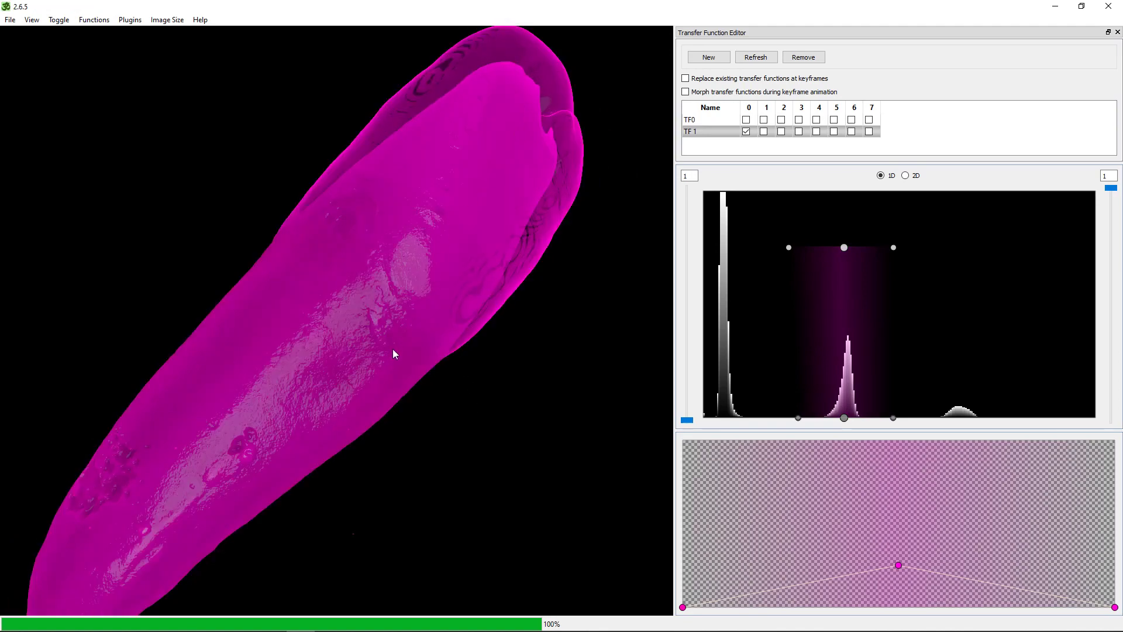
left_click_drag(899, 566, 898, 585)
Rotate the translucent tooth through several orientations, then raise the opacity peak again
left_click_drag(391, 388, 424, 449)
left_click_drag(454, 211, 472, 268)
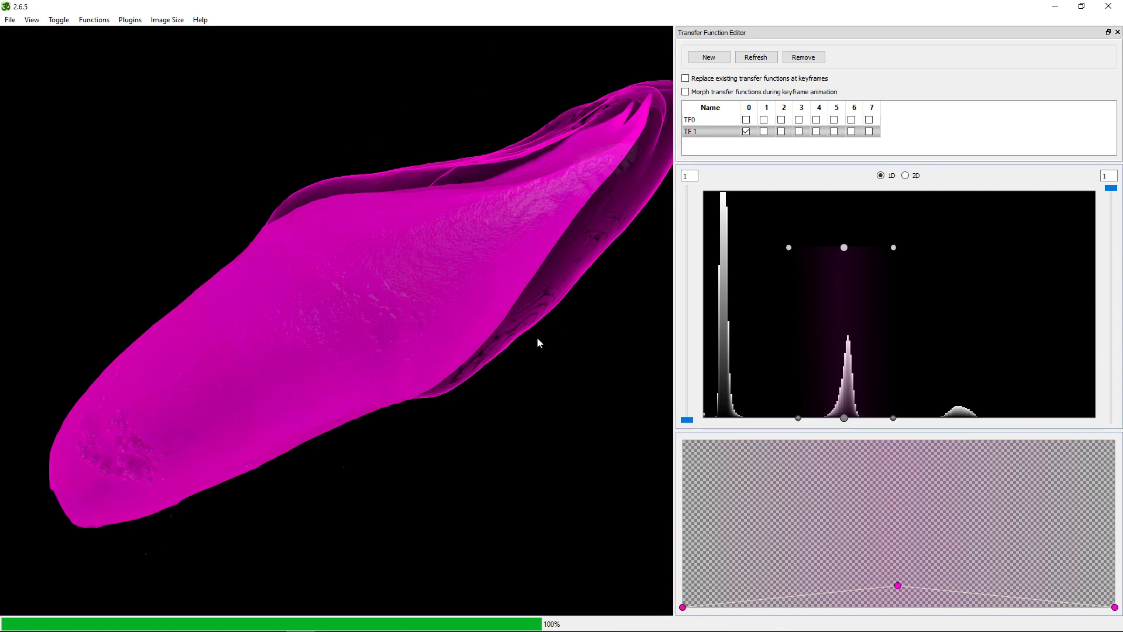
left_click_drag(386, 164, 452, 288)
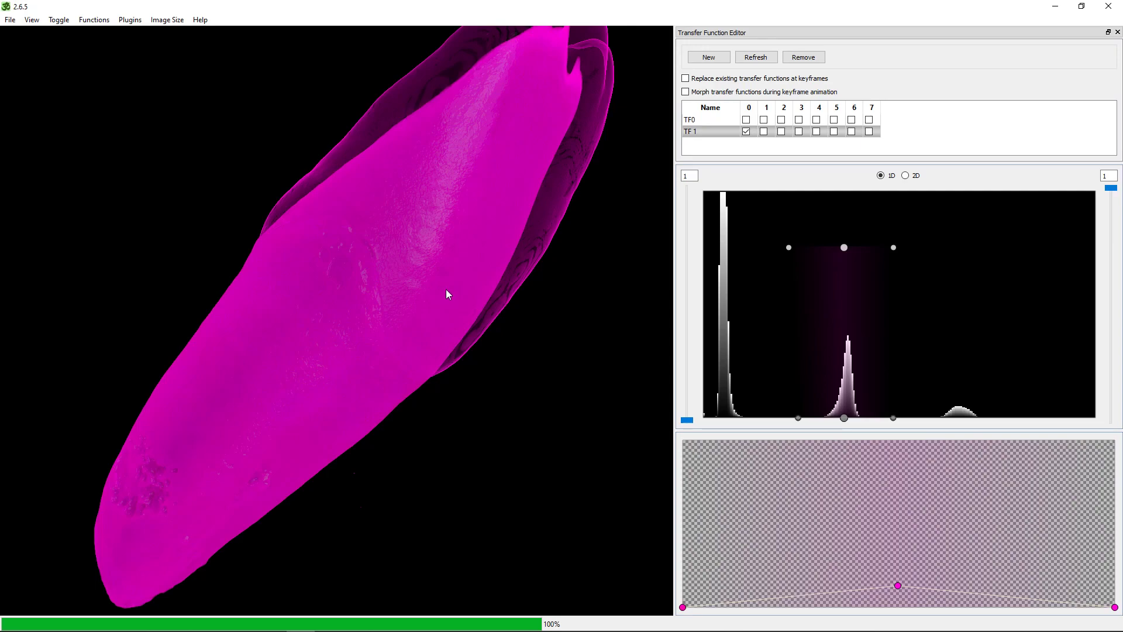
left_click_drag(446, 293, 472, 210)
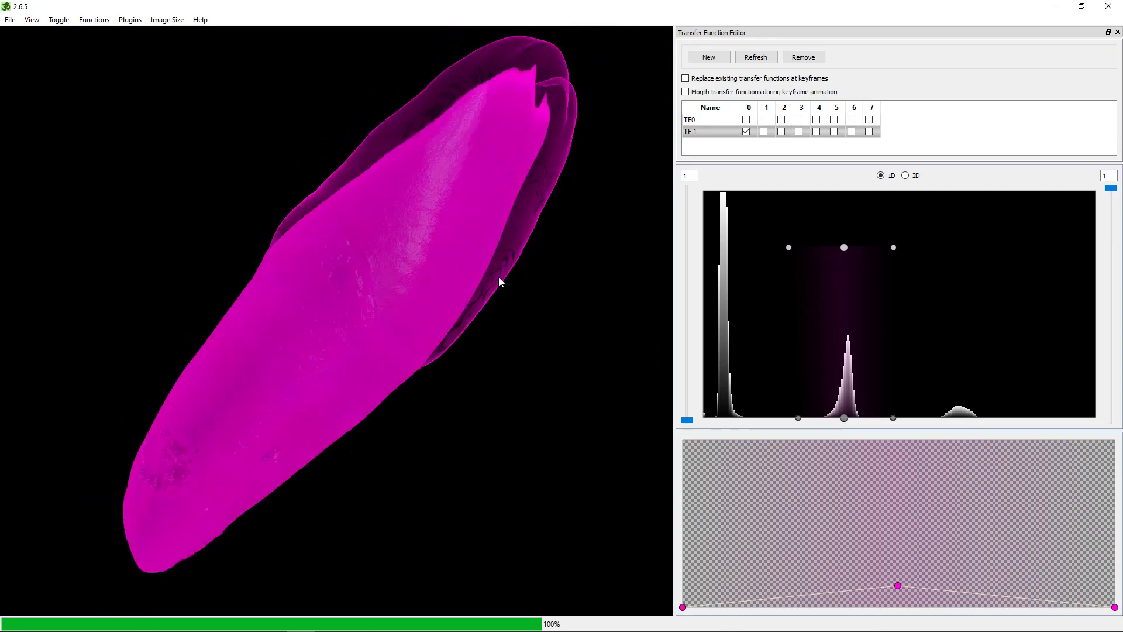
left_click_drag(466, 316, 400, 390)
left_click_drag(524, 164, 549, 215)
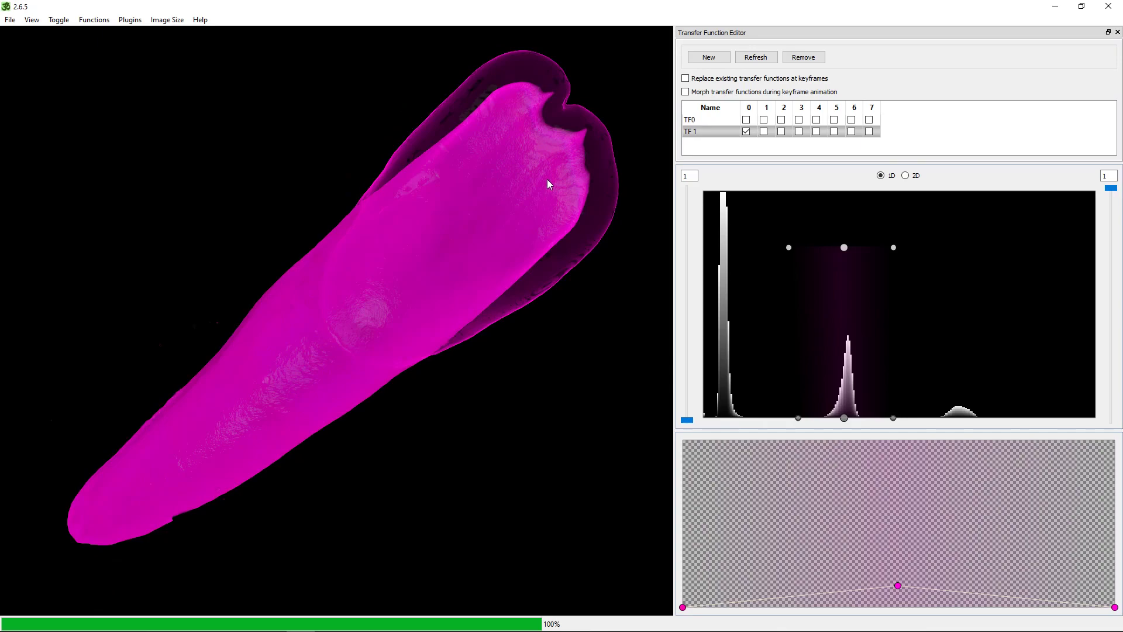
left_click_drag(548, 180, 529, 197)
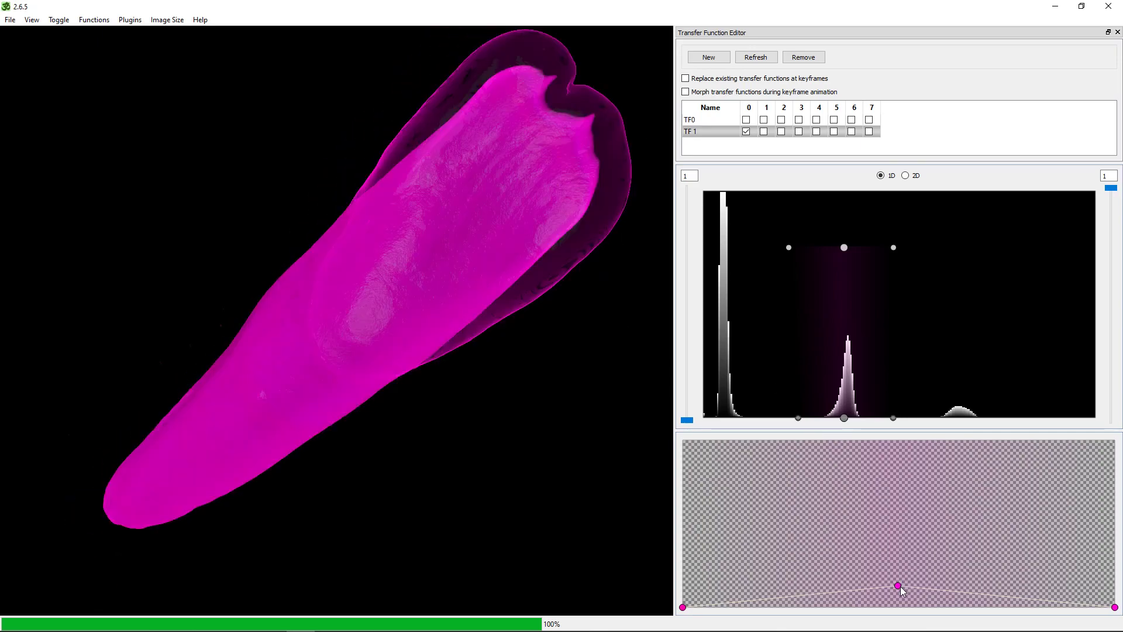
left_click_drag(900, 586, 893, 512)
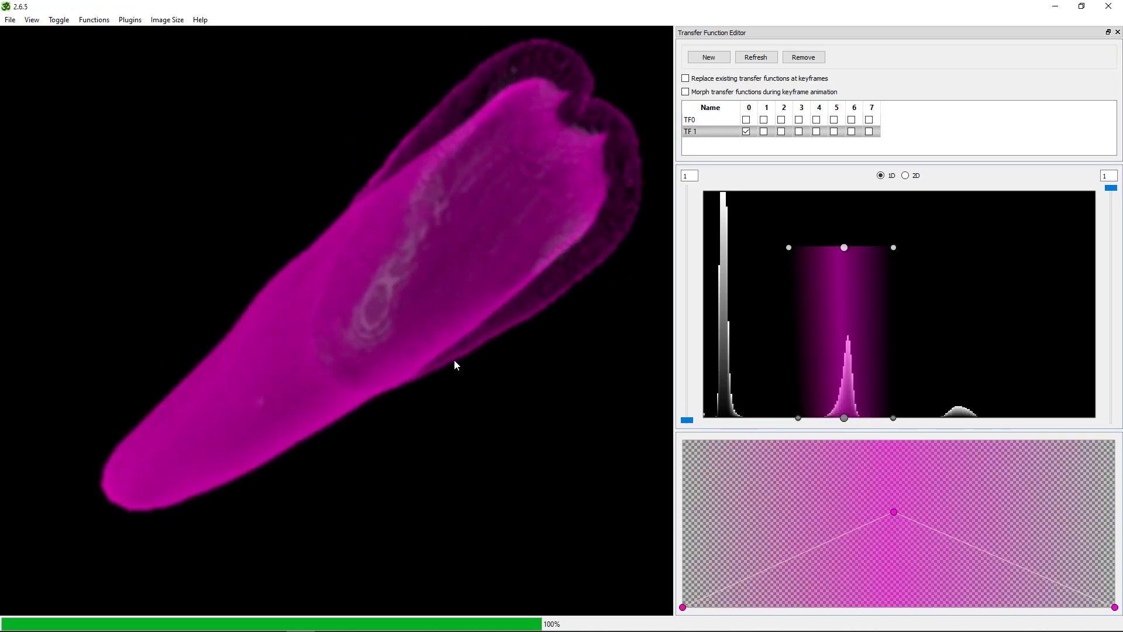
left_click_drag(454, 363, 479, 386)
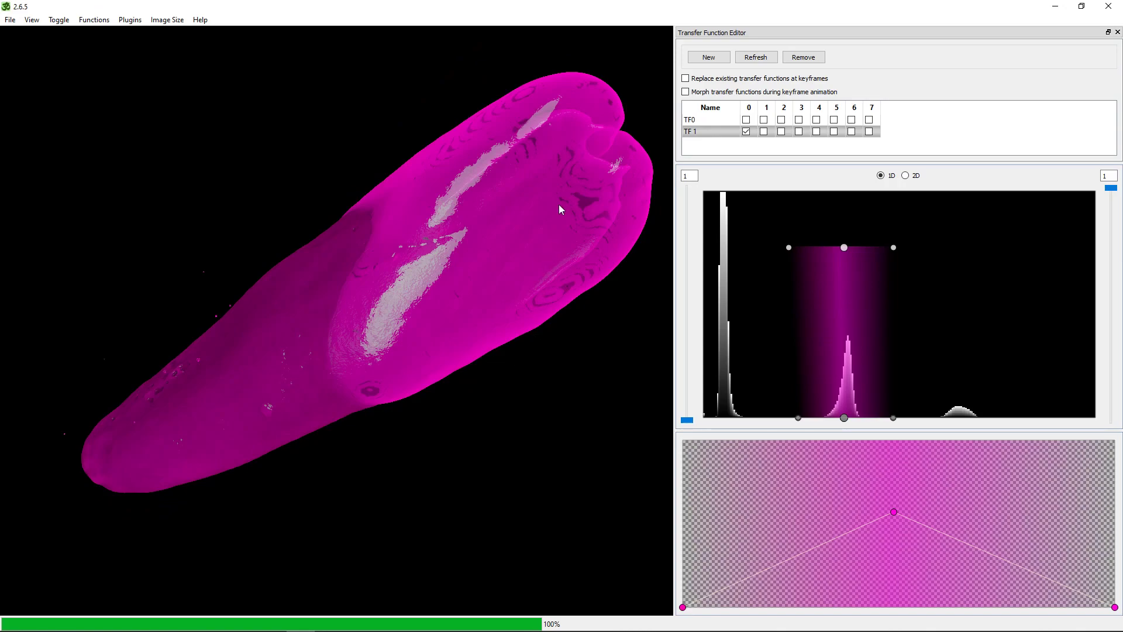
left_click_drag(559, 209, 488, 200)
left_click_drag(637, 331, 584, 314)
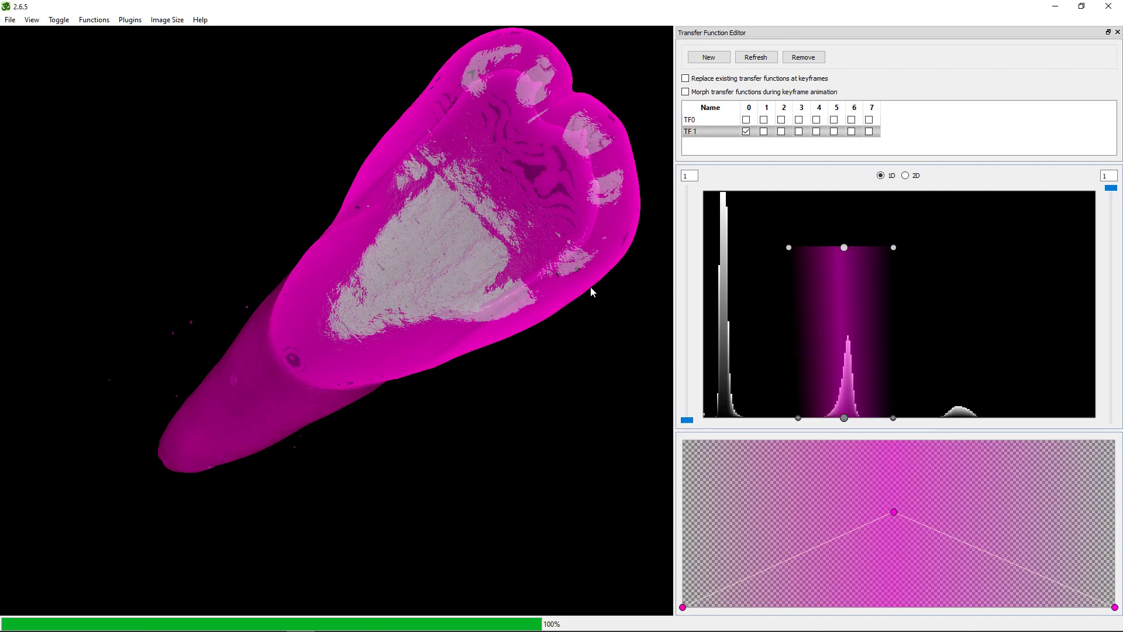
mouse_move(589, 278)
left_mouse_down()
mouse_move(592, 264)
mouse_move(606, 290)
mouse_move(584, 264)
mouse_move(587, 276)
left_mouse_up()
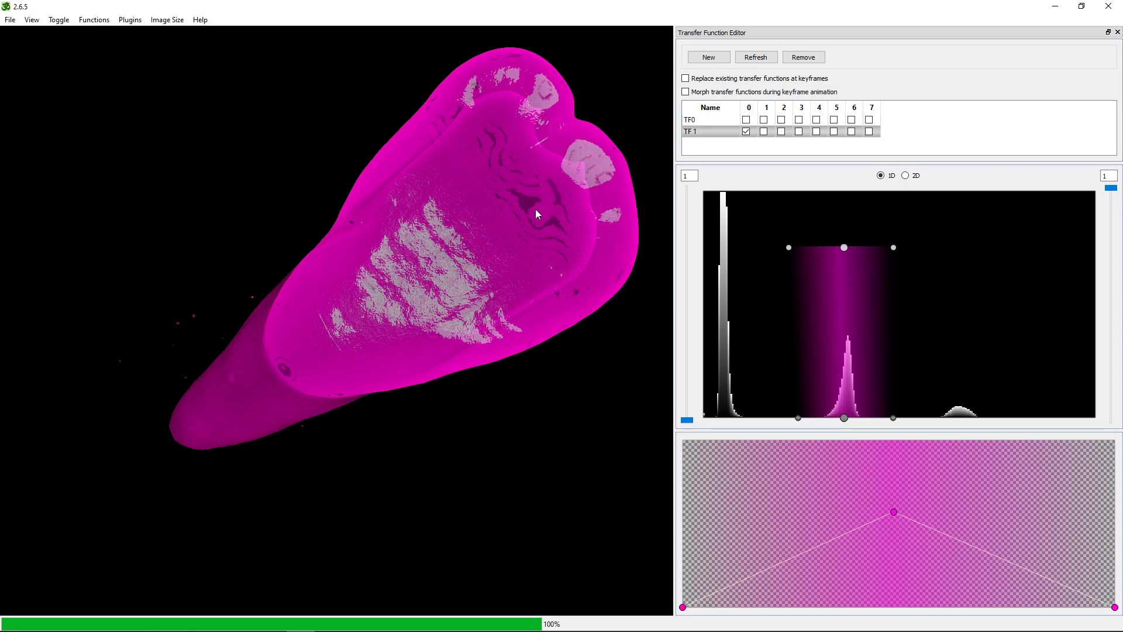
left_click_drag(530, 238, 619, 226)
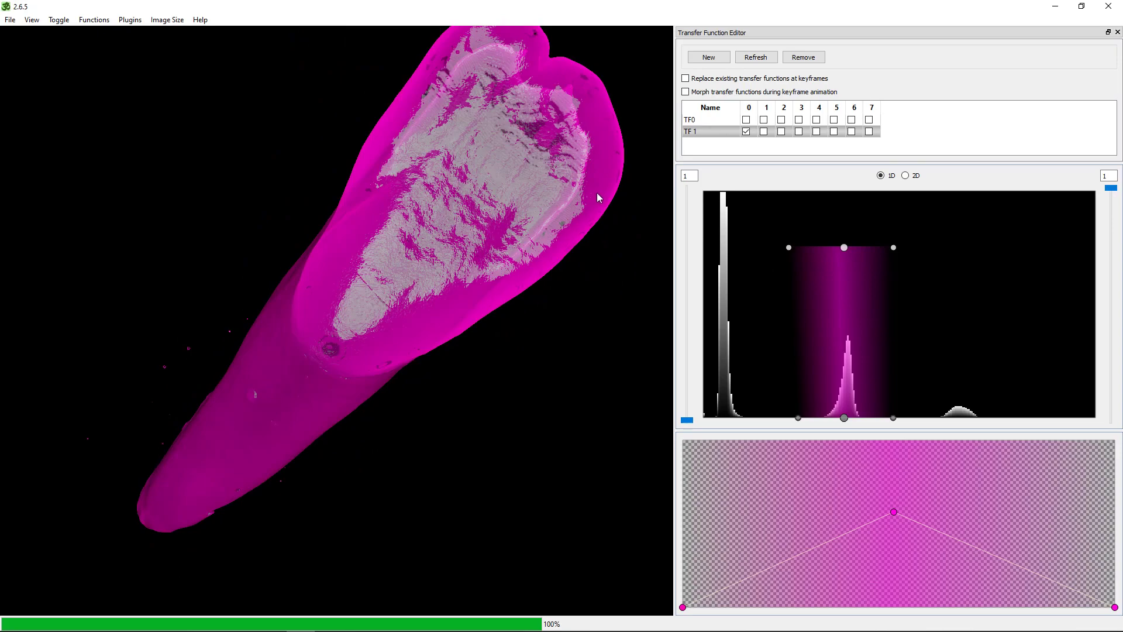
left_click_drag(501, 245, 543, 184)
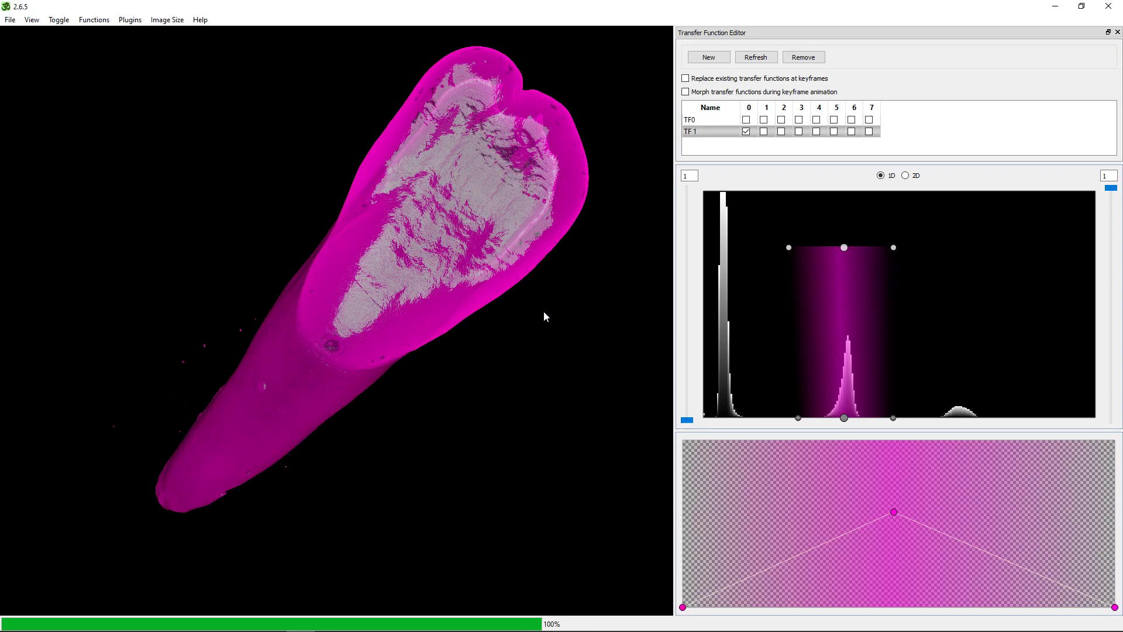
left_click(906, 175)
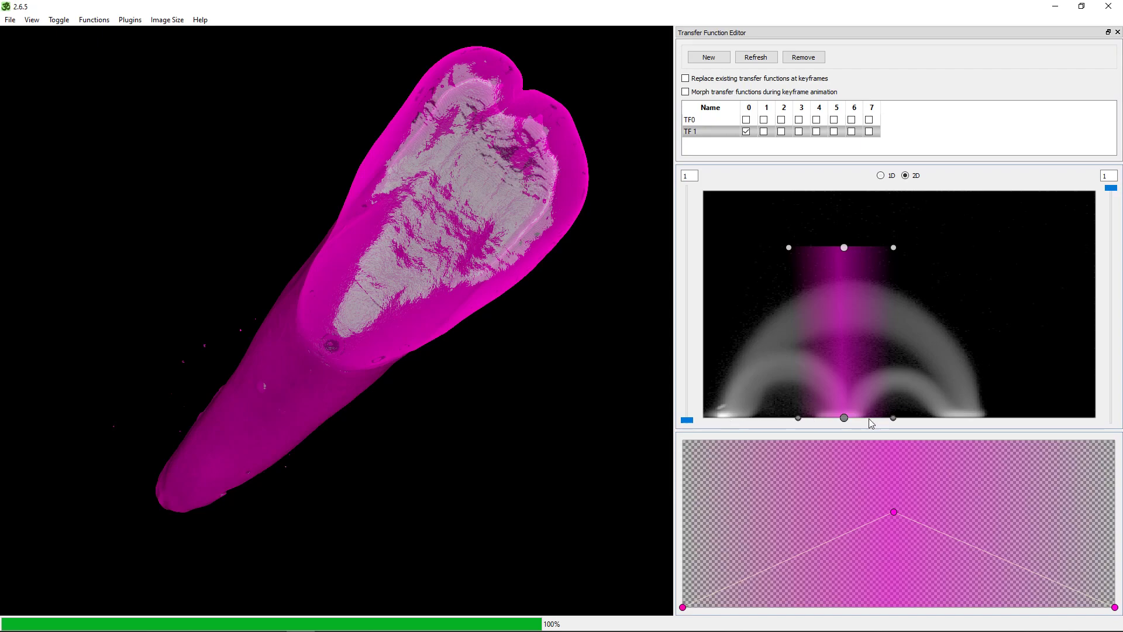
left_click(880, 175)
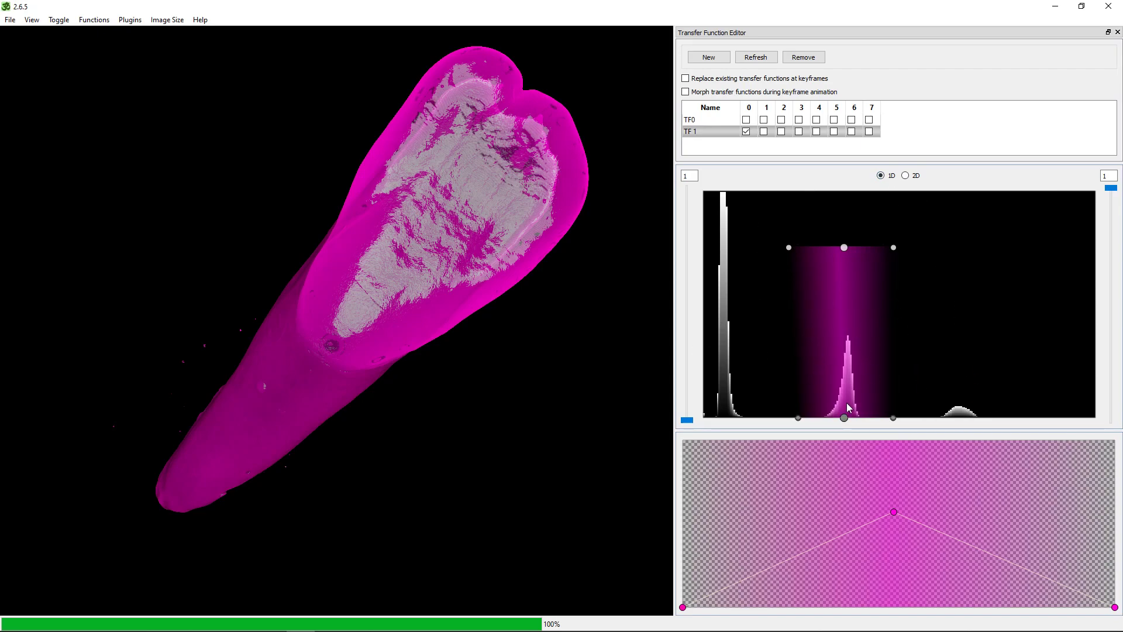
Switch the Transfer Function Editor to the 2D histogram view
left_click(906, 175)
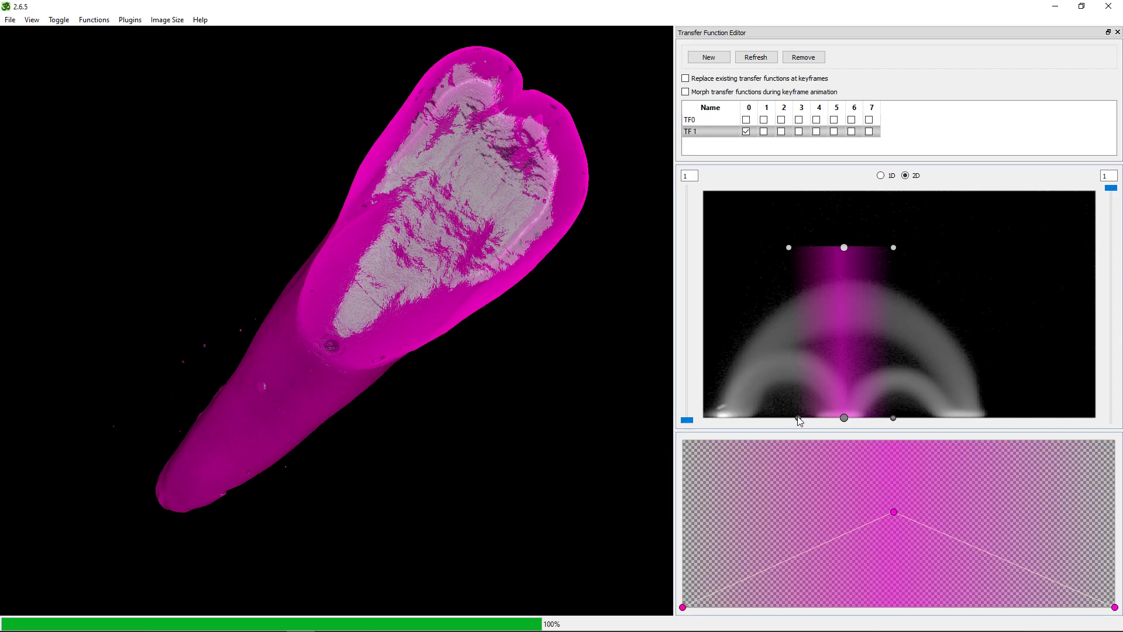
Spread TF 1's magenta region's lower corners outward and narrow its top
left_click_drag(798, 420, 780, 418)
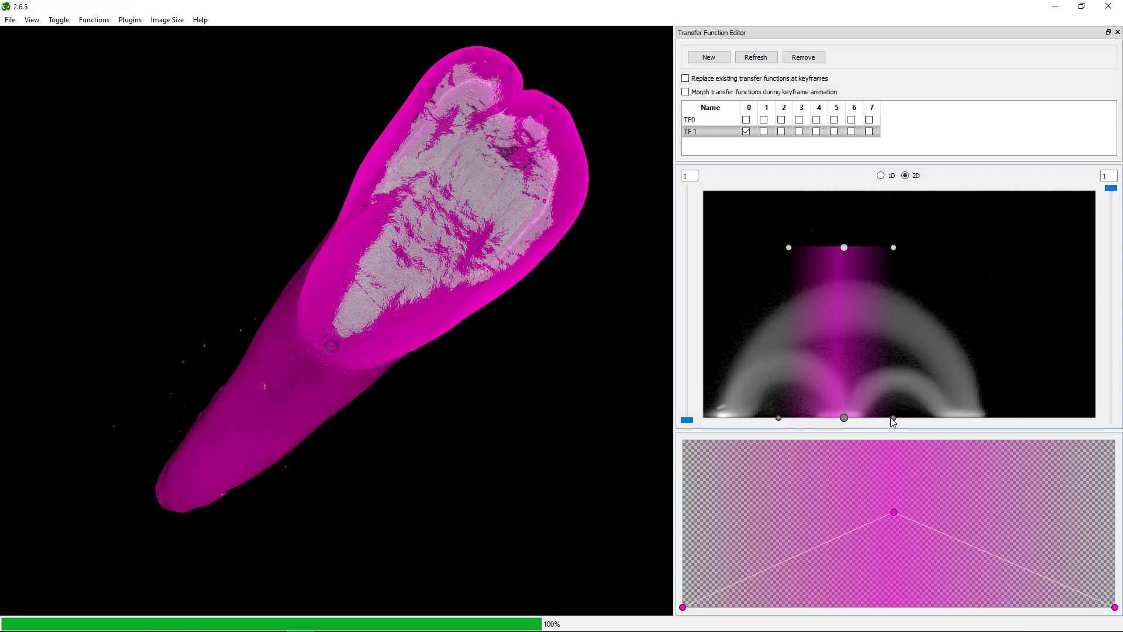
left_click_drag(893, 418, 922, 419)
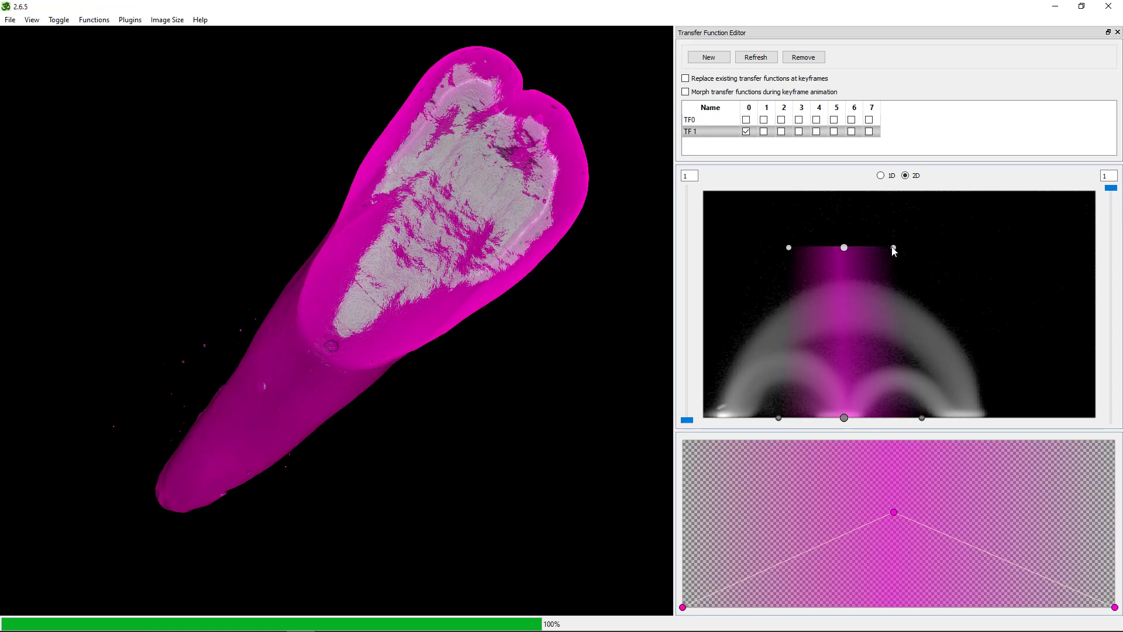
left_click_drag(895, 250, 831, 246)
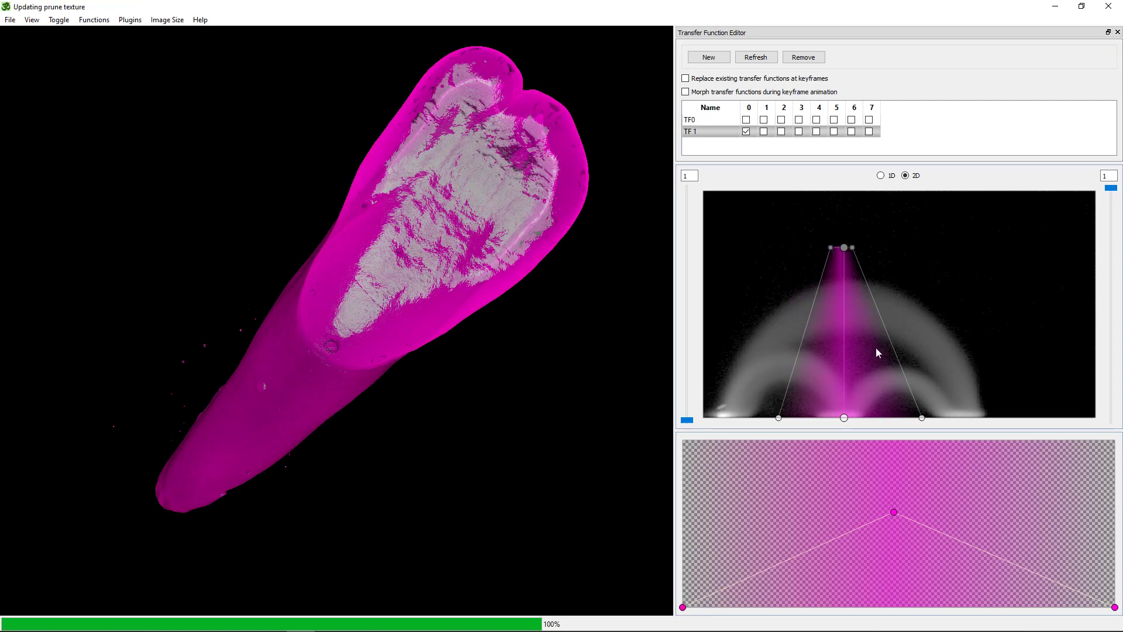
Widen the magenta region's sides and lower its top into a dome over the central arcs
left_click(844, 385)
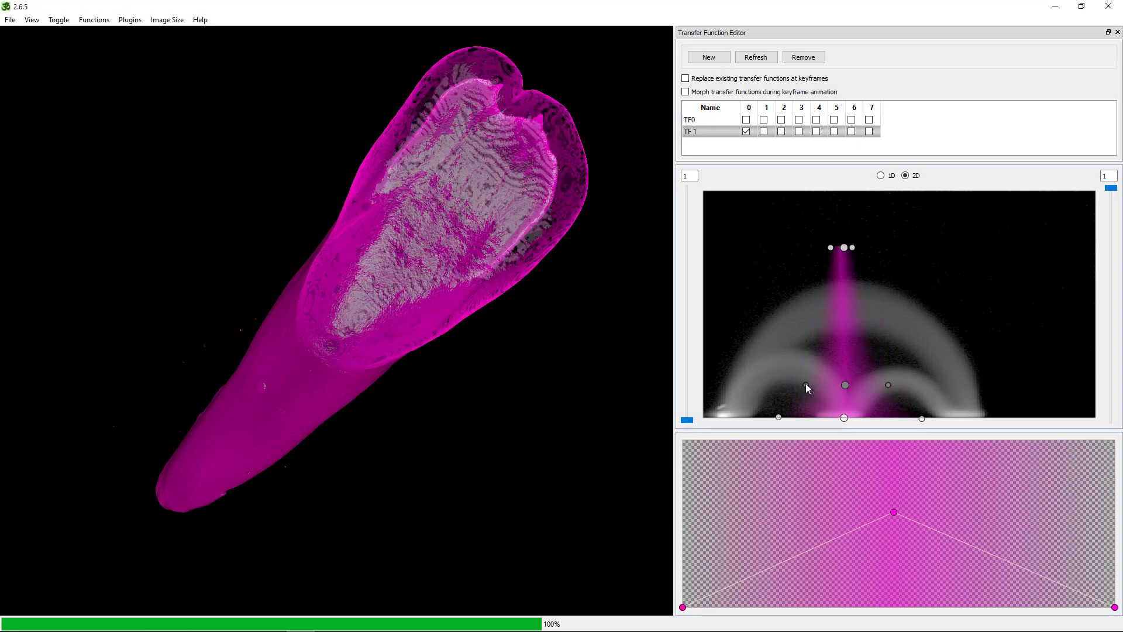
left_click_drag(806, 385, 791, 385)
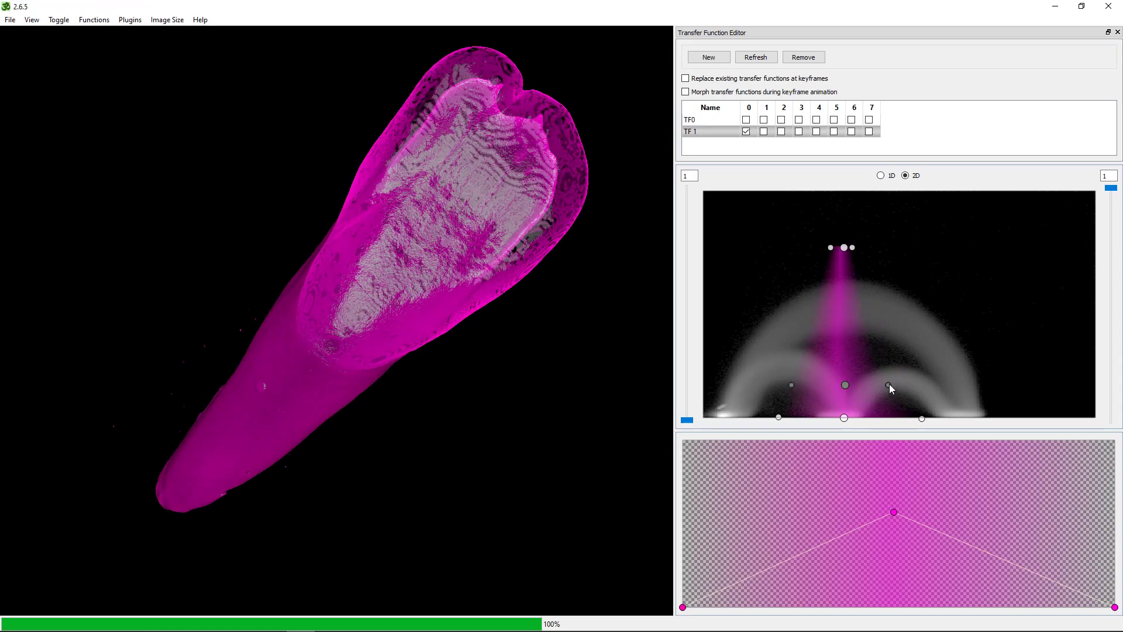
left_click_drag(887, 385, 901, 384)
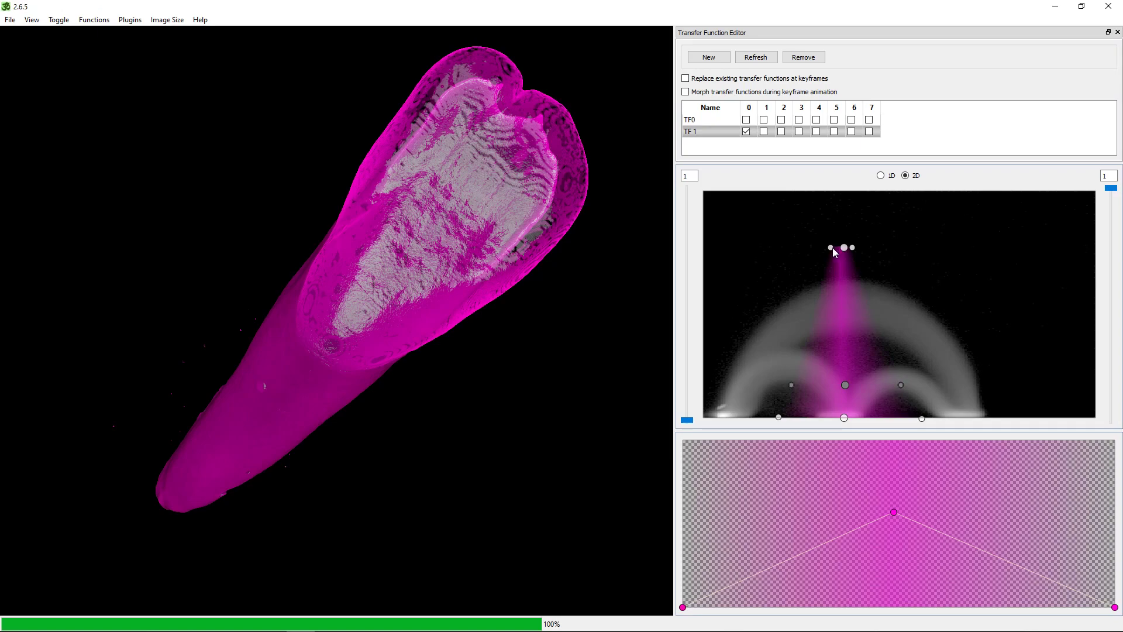
left_click_drag(832, 247, 846, 349)
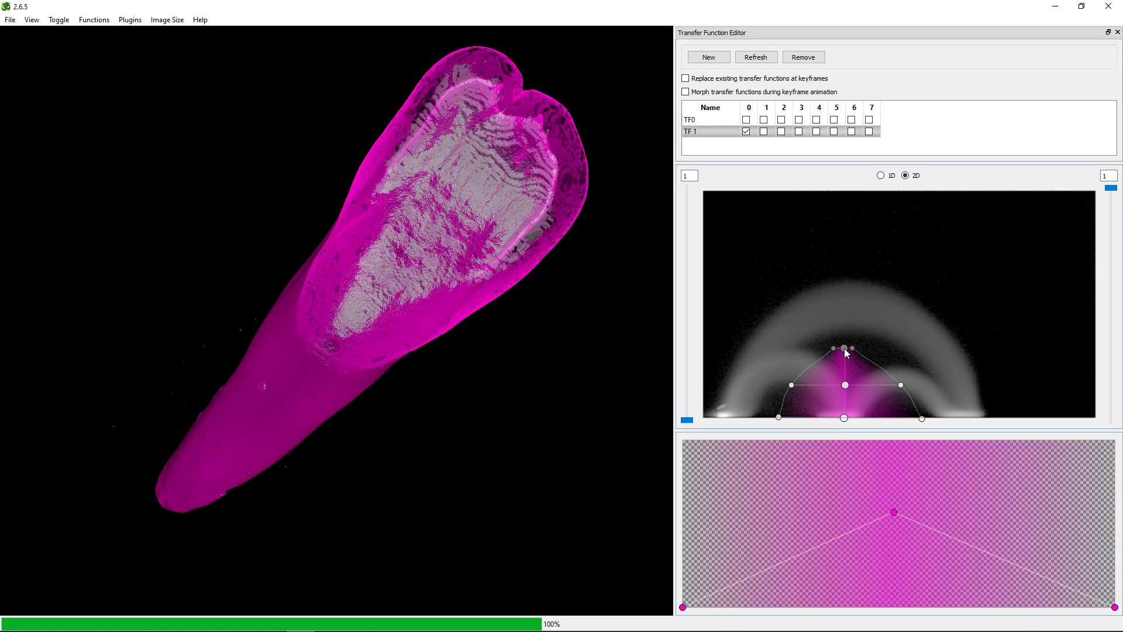
Settle TF 1's apex so the dentine renders solid magenta, rotate the tooth, and pick the curve's right end point
mouse_move(844, 349)
left_mouse_down()
mouse_move(844, 337)
mouse_move(843, 347)
left_mouse_up()
left_click_drag(846, 346, 847, 345)
mouse_move(476, 269)
left_mouse_down()
mouse_move(498, 387)
mouse_move(464, 349)
mouse_move(458, 318)
mouse_move(480, 259)
left_mouse_up()
left_click_drag(405, 341, 386, 313)
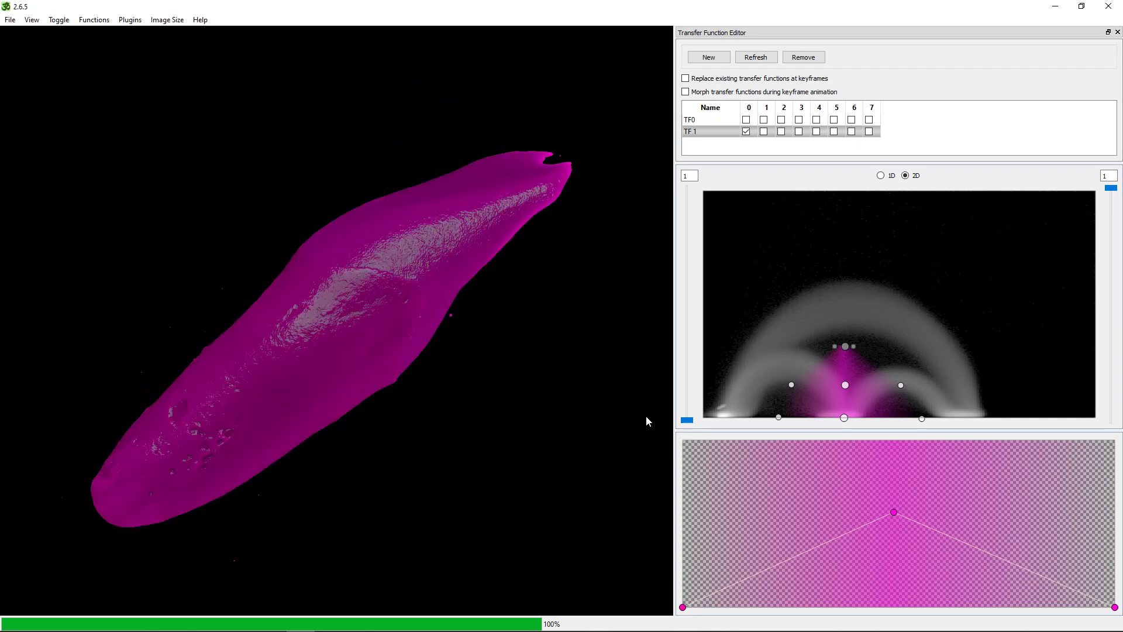
left_click_drag(1112, 607, 1116, 611)
Recolour TF 1's right end point to a pale orange
double_click(1116, 610)
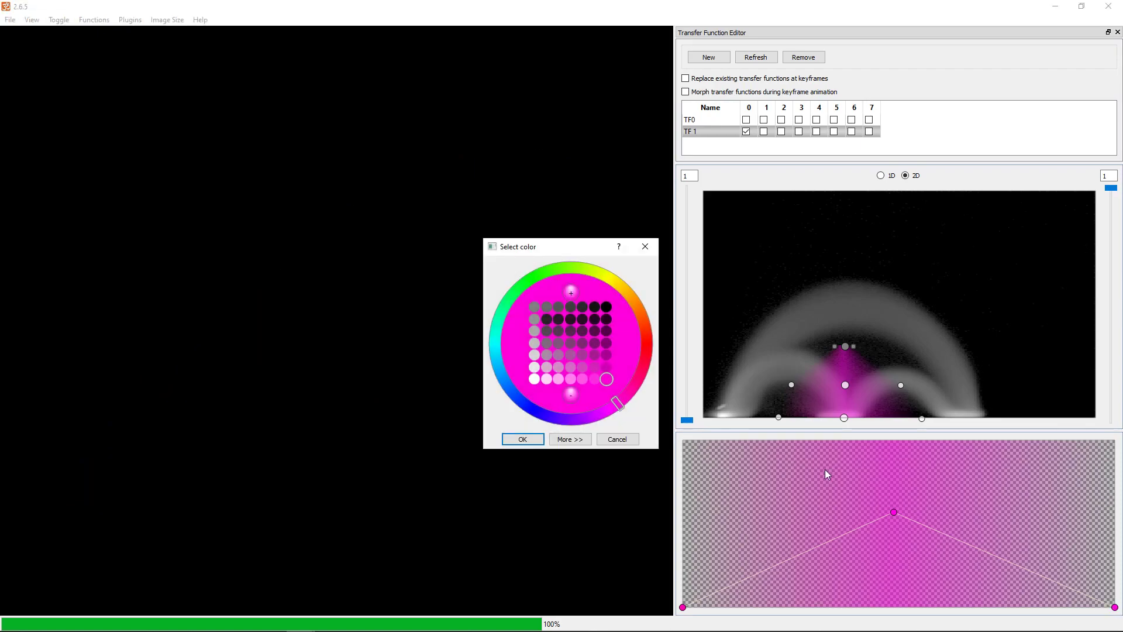
left_click_drag(649, 348, 637, 310)
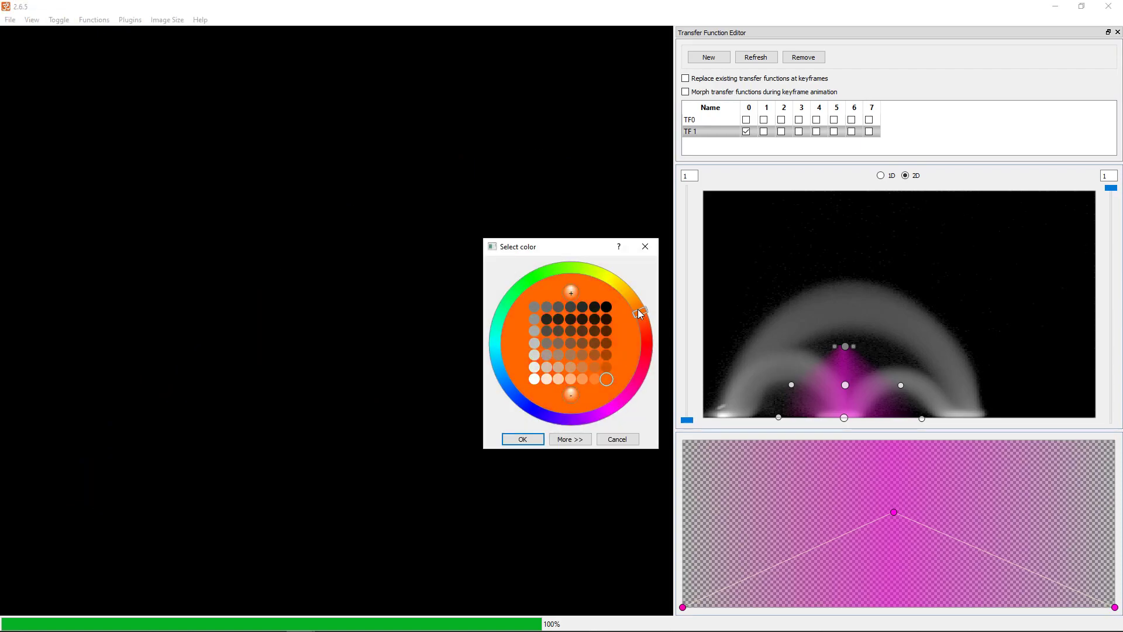
left_click(595, 379)
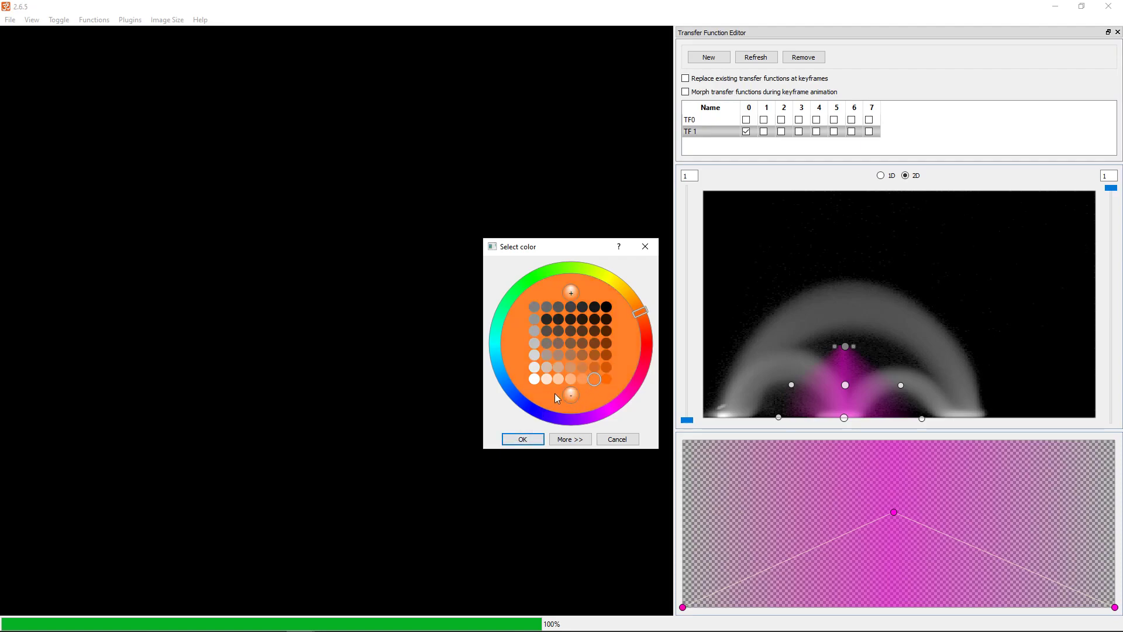
left_click(571, 380)
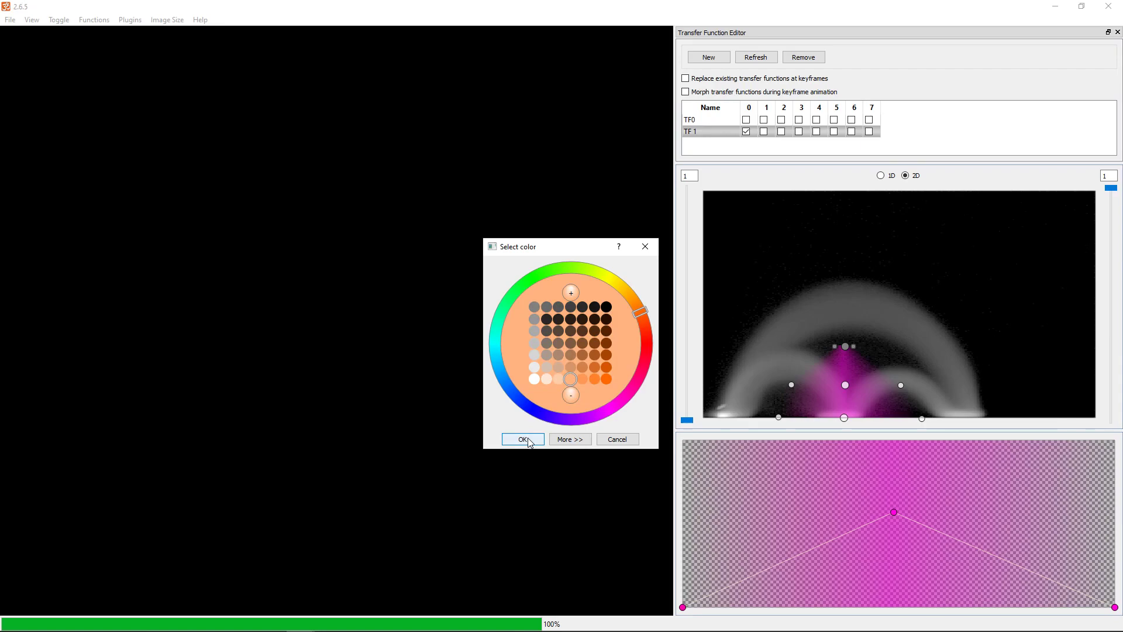
left_click(522, 440)
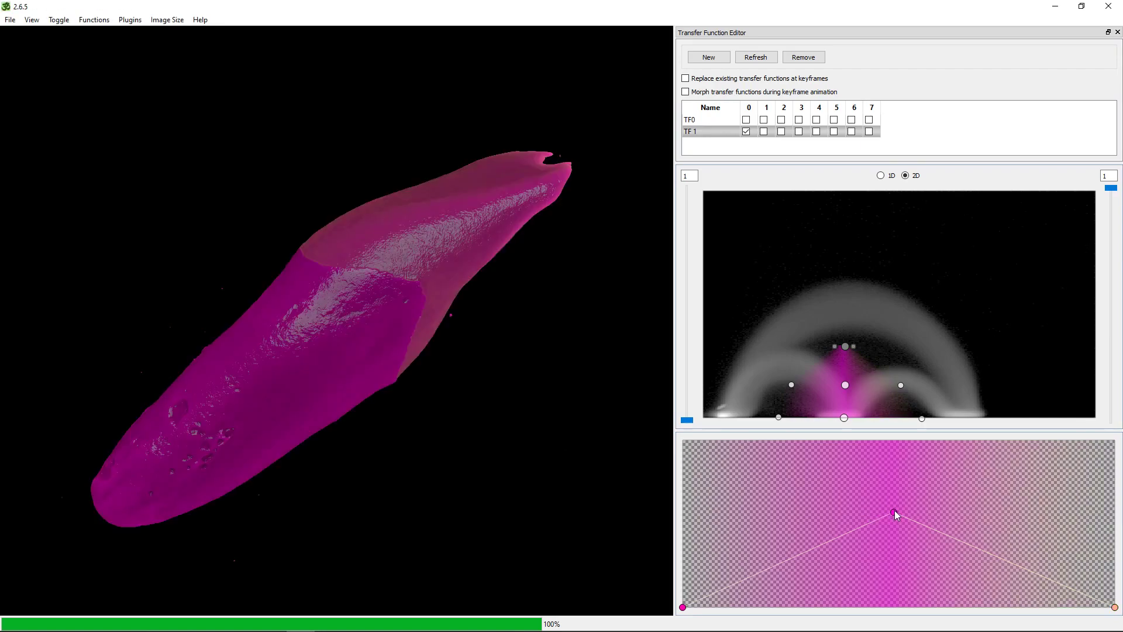
Set TF 1's middle point to light orange
double_click(895, 512)
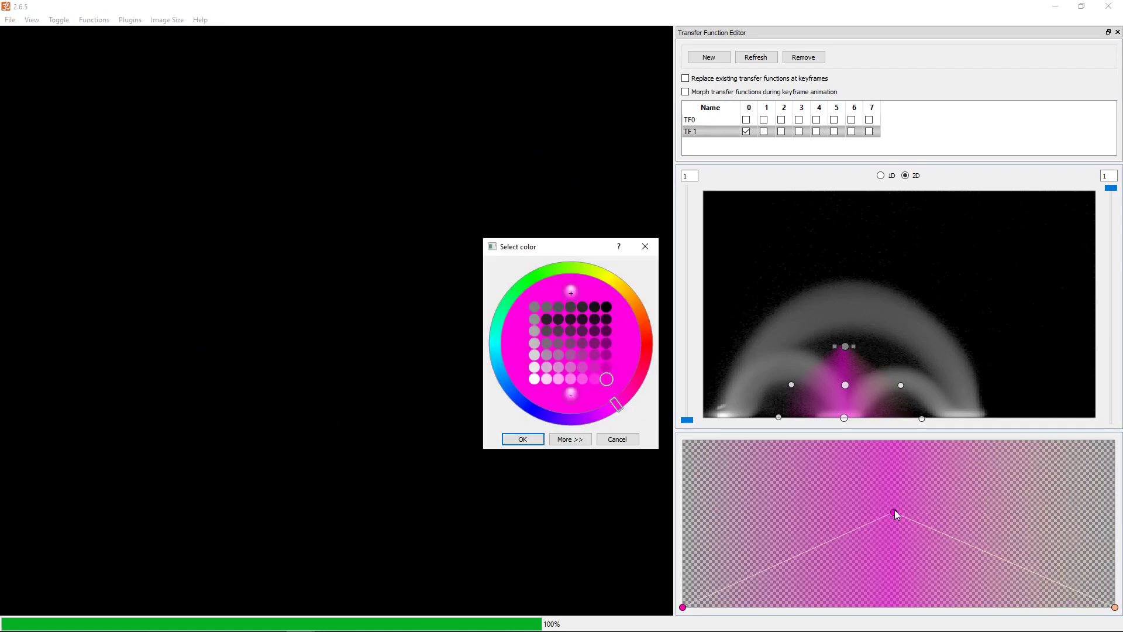
left_click(632, 301)
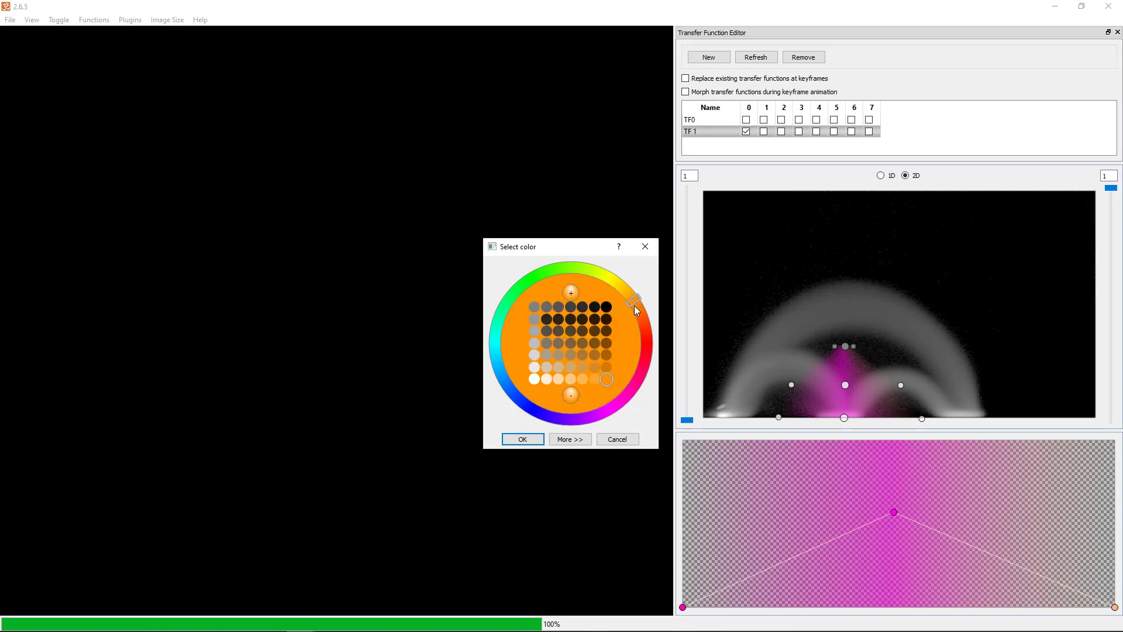
left_click(571, 378)
left_click(526, 440)
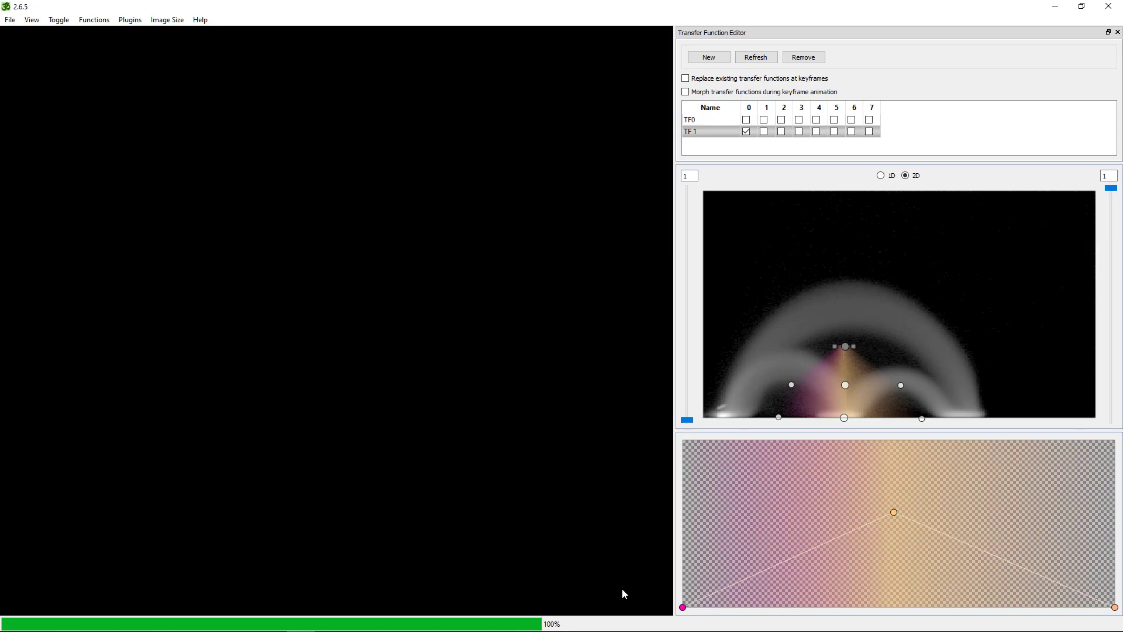
Set TF 1's left end point to a deeper orange and turn the orange dentine slightly
double_click(683, 607)
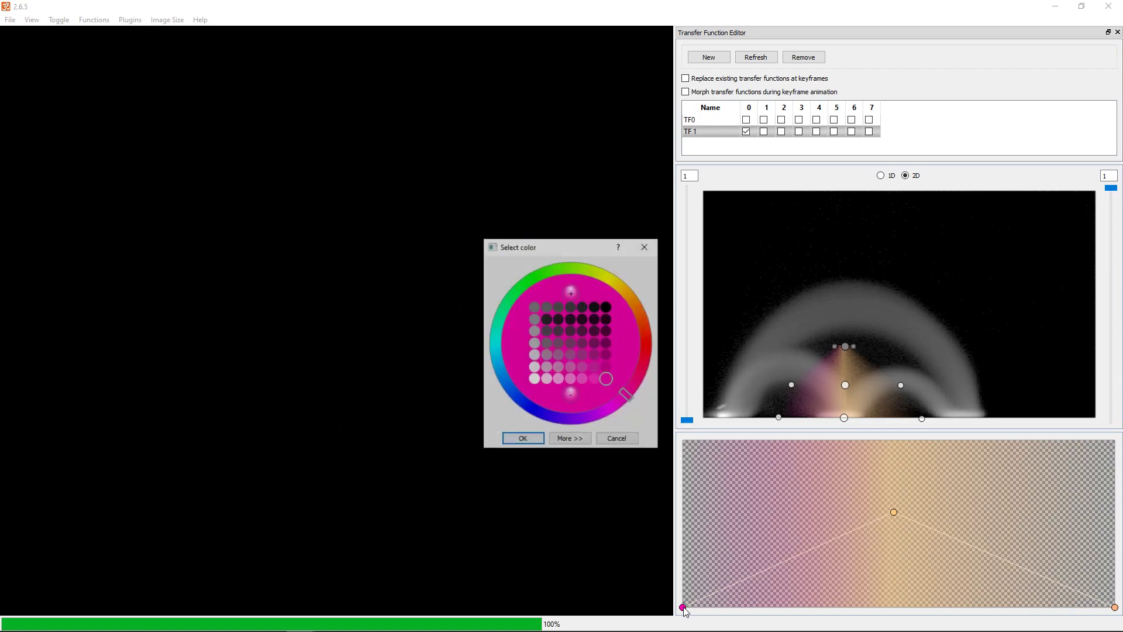
left_click(632, 298)
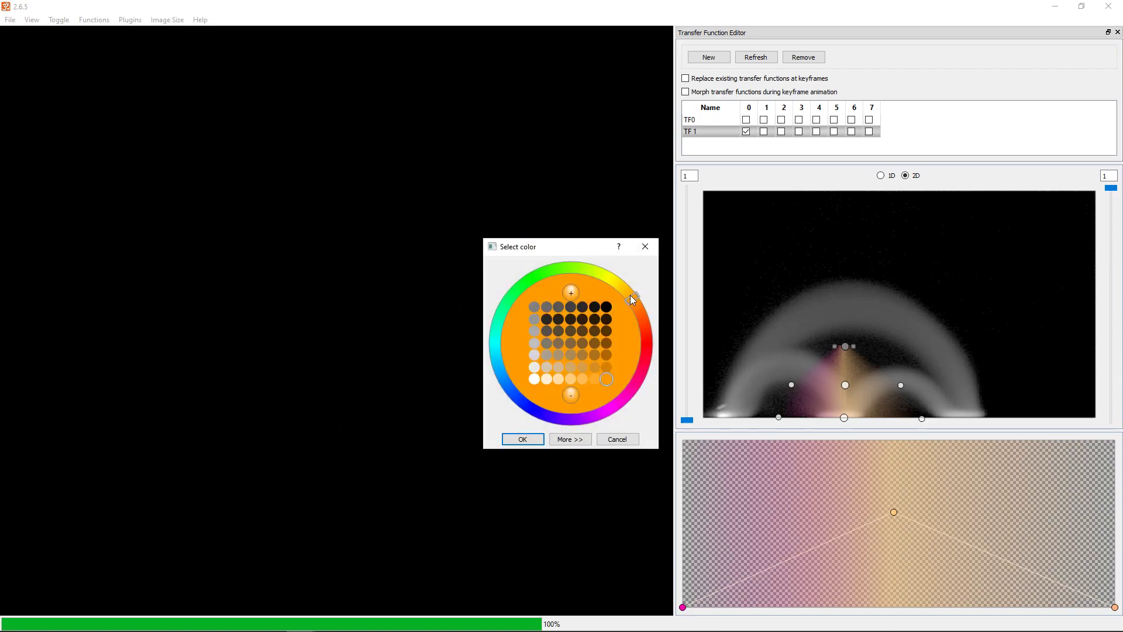
left_click(571, 379)
left_click(586, 379)
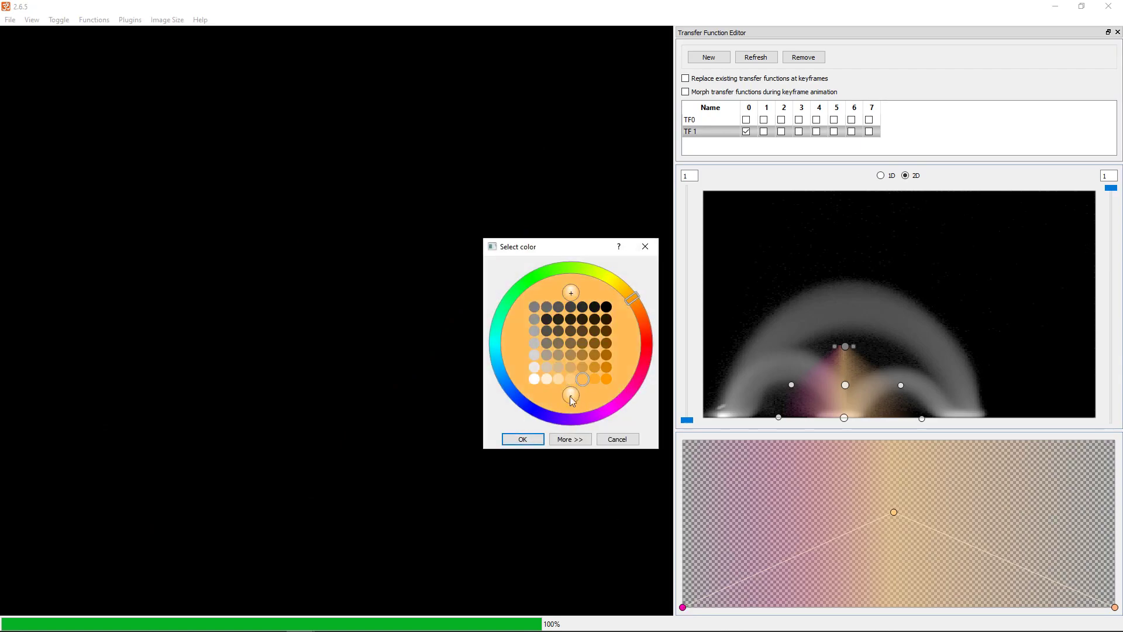
left_click(521, 439)
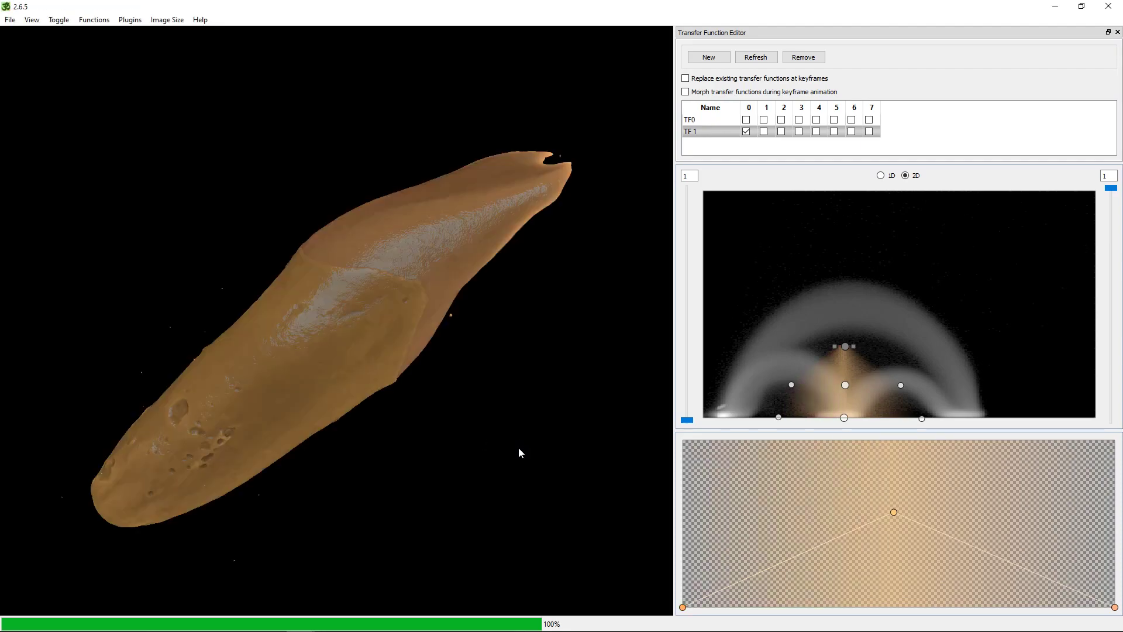
left_click_drag(448, 468, 369, 451)
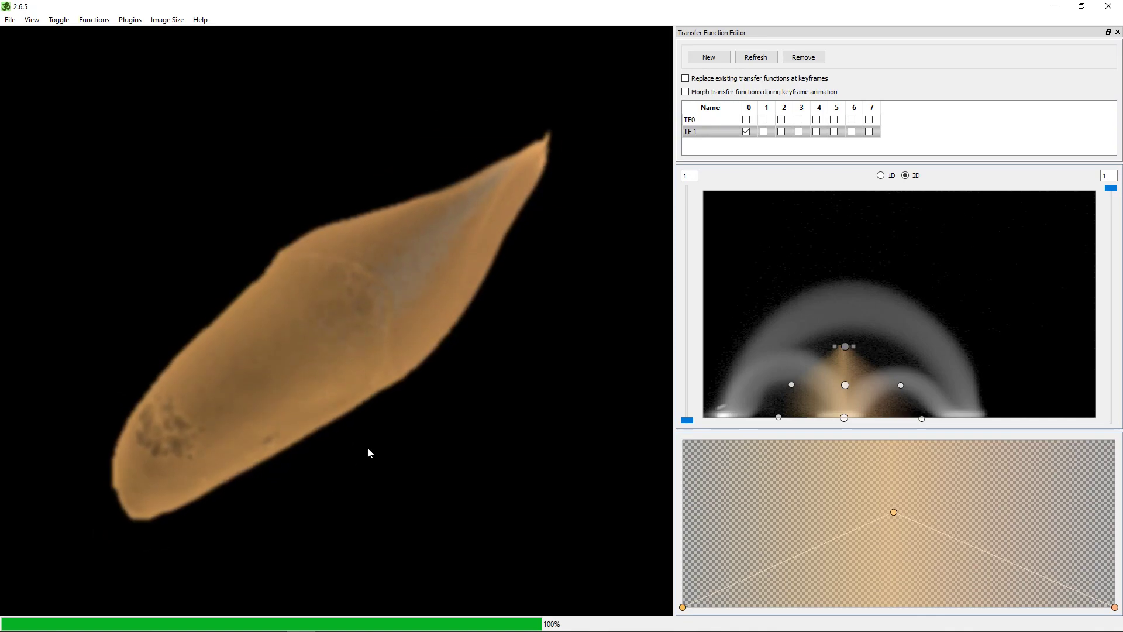
Compare the cream TF0 enamel alone, then show TF0 and TF 1 together as the full tooth
left_click(746, 127)
left_click(746, 121)
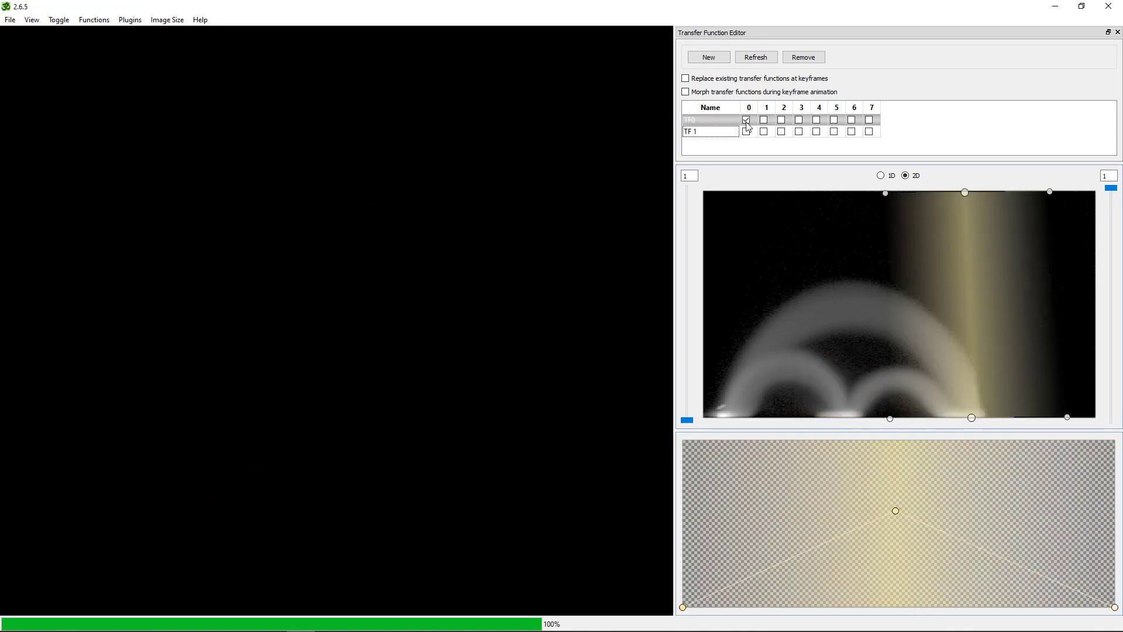
left_click_drag(465, 241, 489, 256)
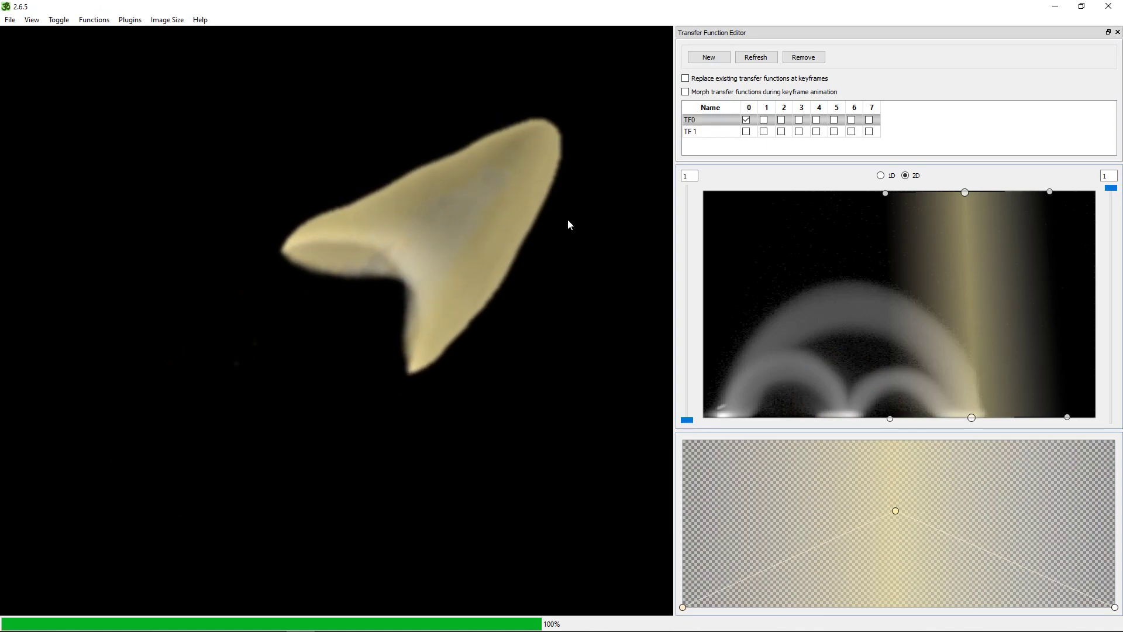
left_click(746, 134)
left_click(747, 131)
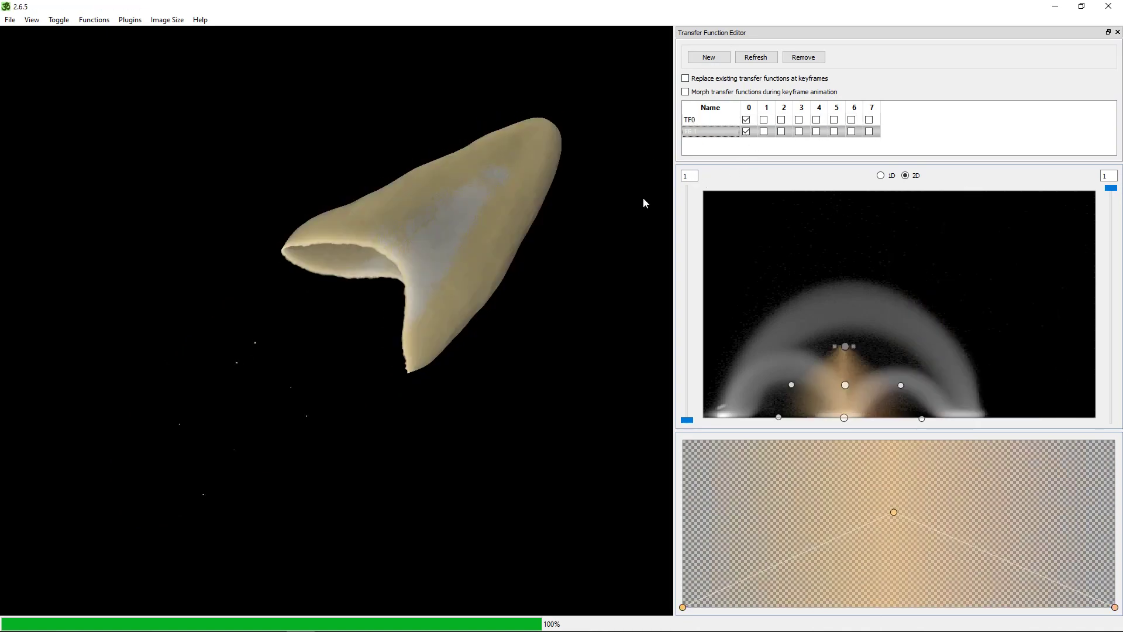
left_click_drag(444, 304, 351, 338)
left_click_drag(469, 300, 402, 355)
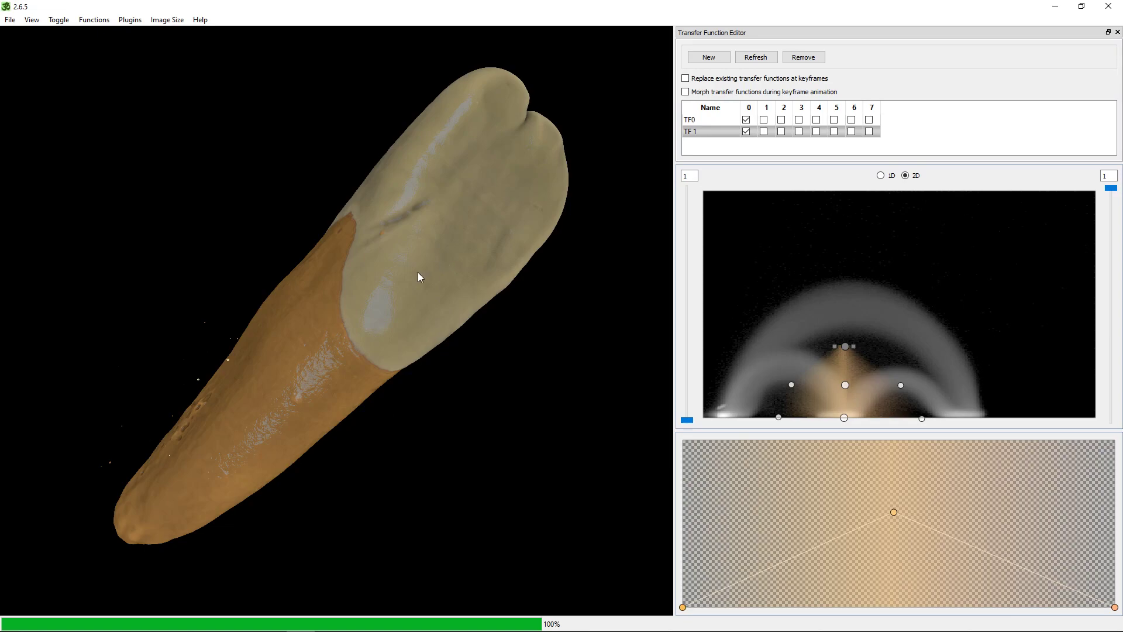
Turn off TF0 so only the orange dentine renders, then rotate and zoom in
left_click(746, 120)
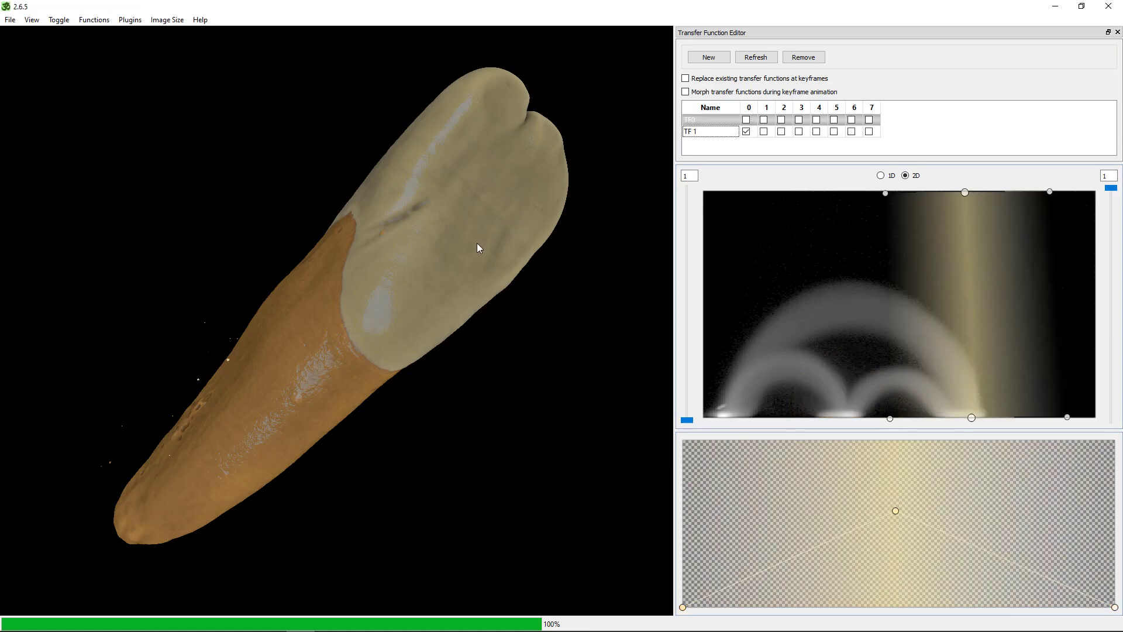
left_click_drag(483, 265, 379, 343)
left_click_drag(477, 366, 448, 358)
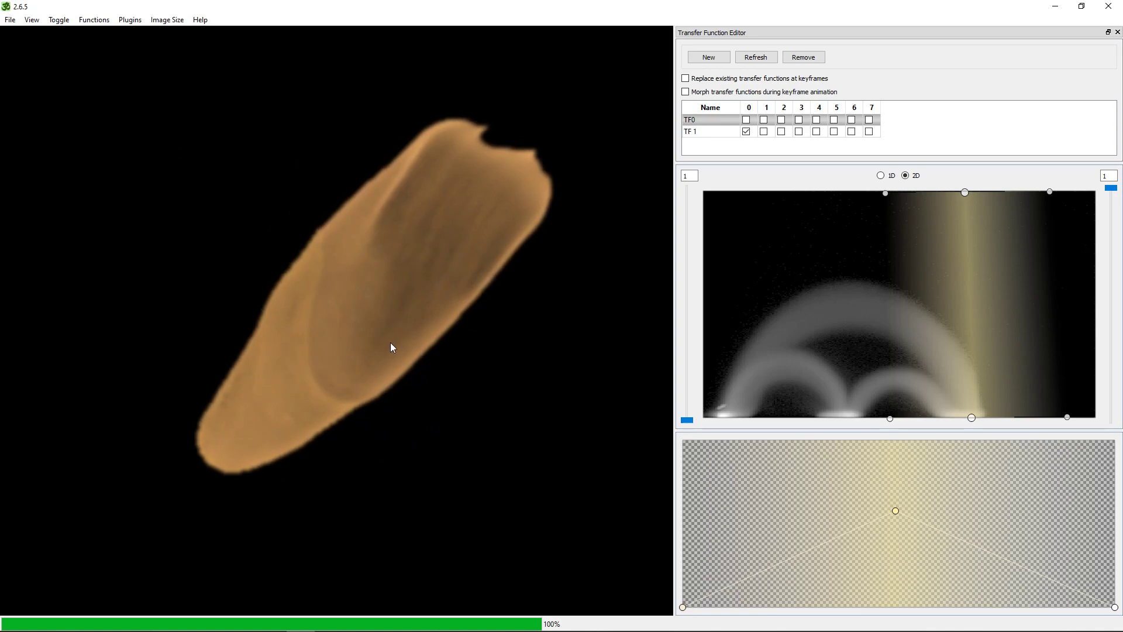
scroll(403, 322, "up", 5)
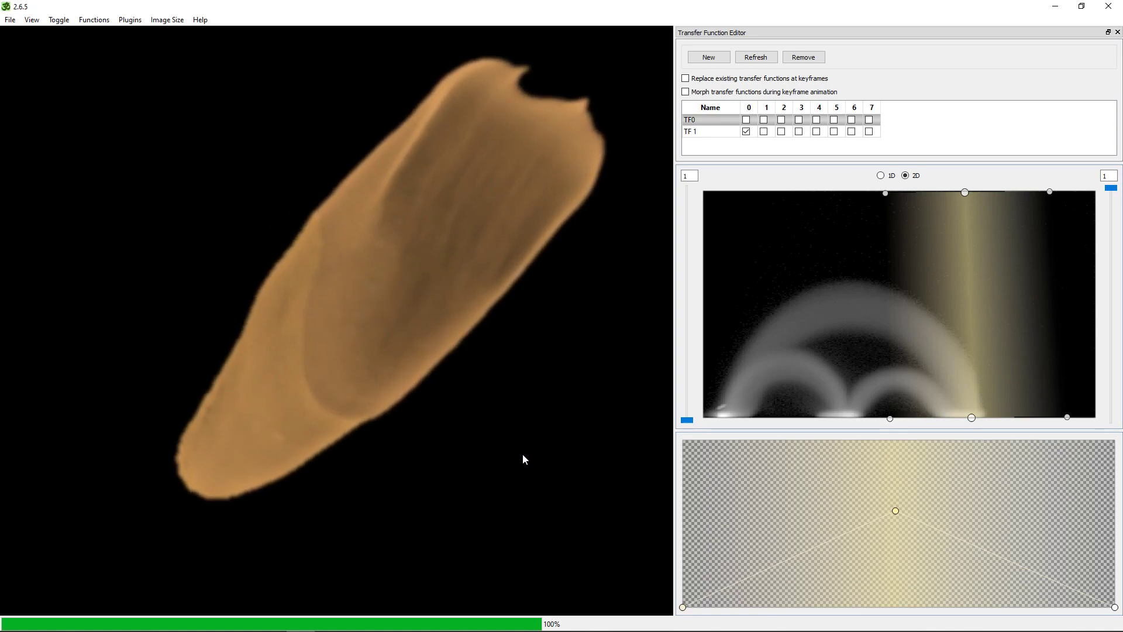